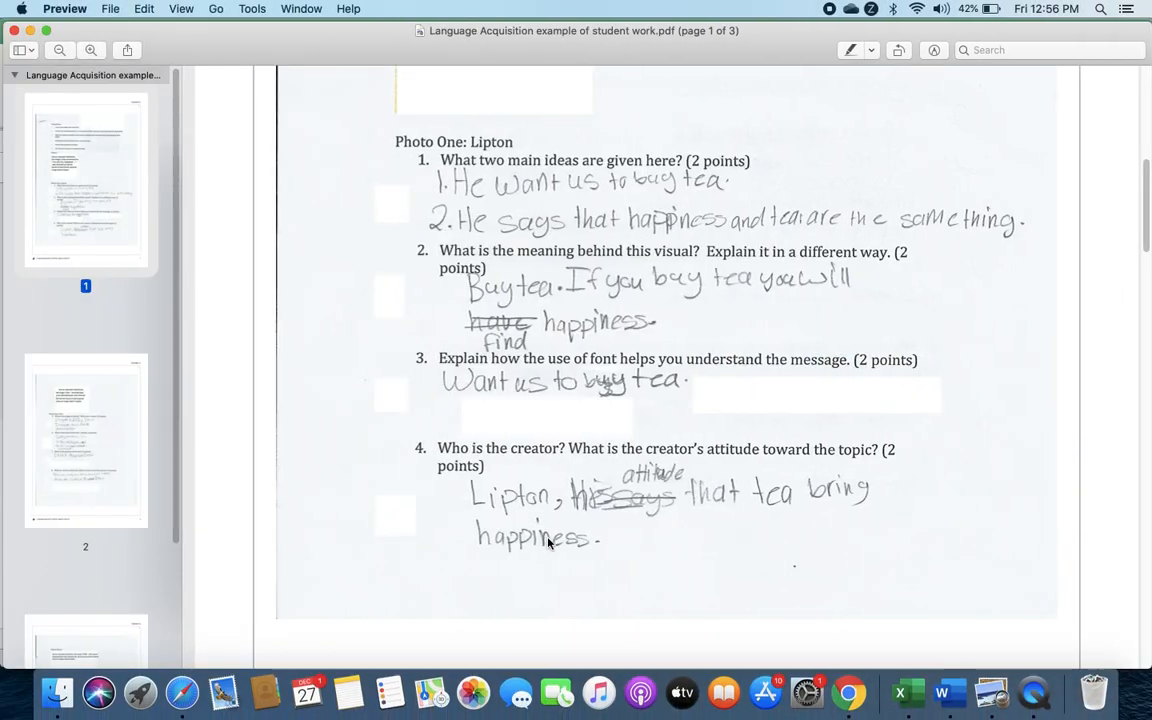
# Review the assignment instructions and the student's handwritten answers to the Photo One: Lipton questions in the PDF
pyautogui.scroll(-1, 548, 543)
pyautogui.scroll(1, 548, 543)
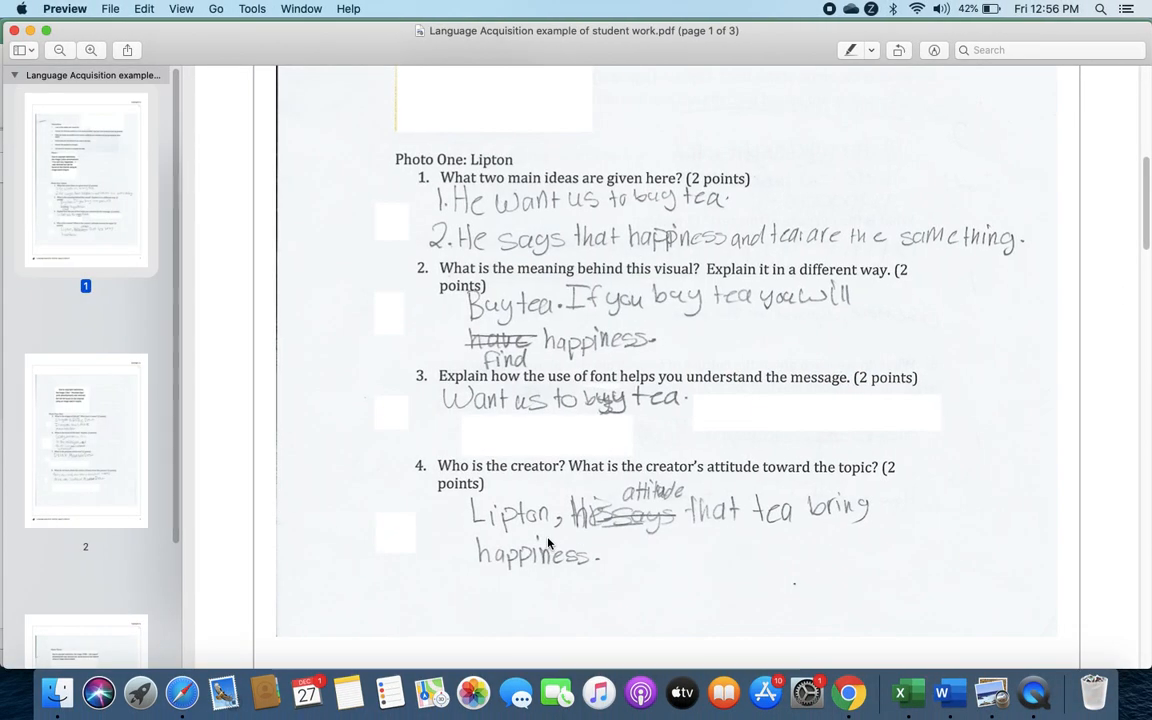
pyautogui.scroll(3, 548, 543)
pyautogui.scroll(5, 548, 543)
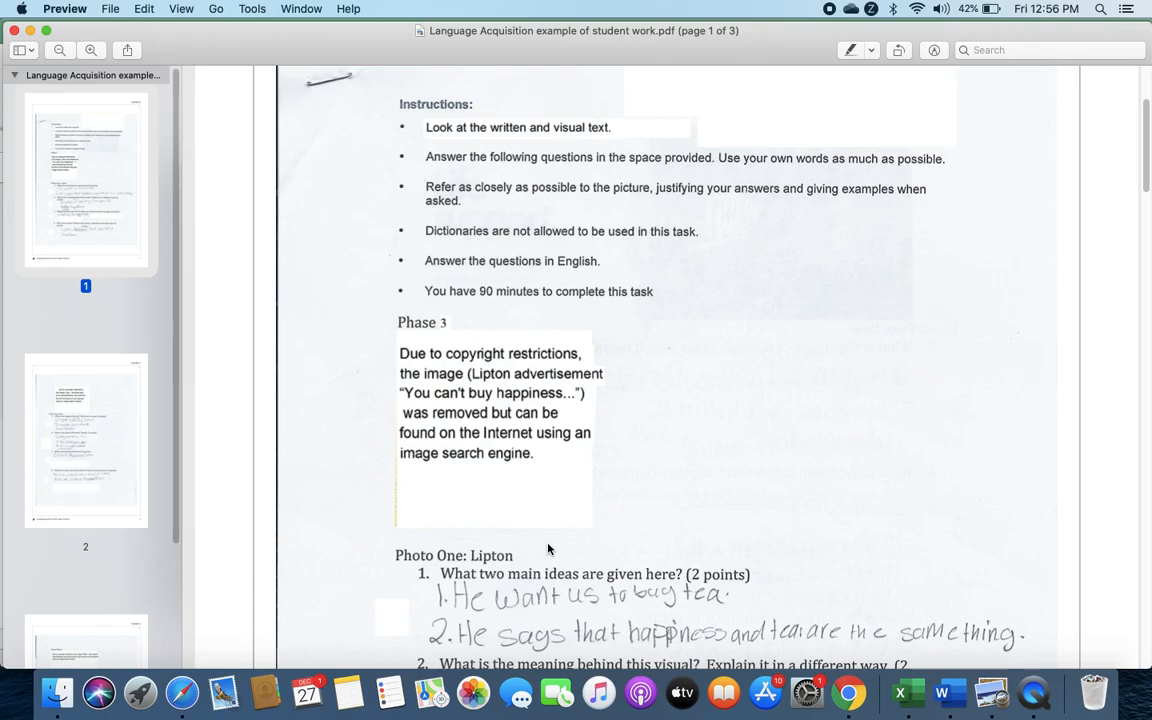
pyautogui.scroll(-6, 548, 549)
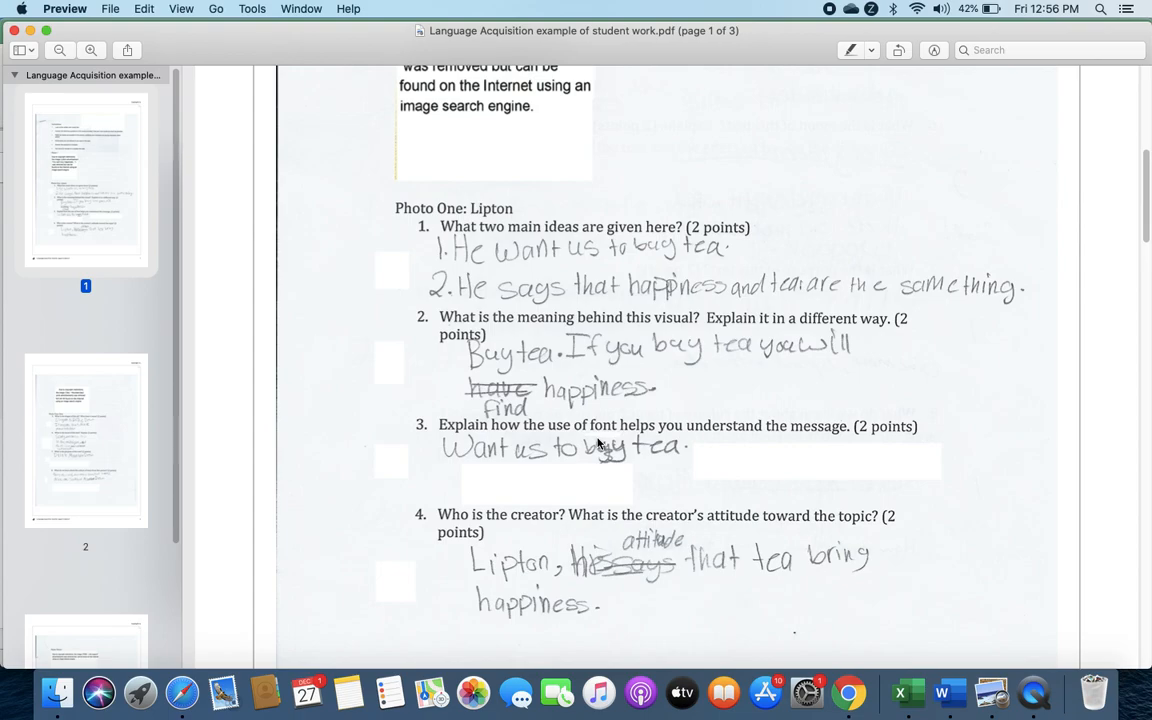
# Switch to the Excel feedback generator and examine the Bi, Bii and Biii descriptors on the Criterion B sheet
pyautogui.press('super+Tab')
pyautogui.press('super+Tab')
pyautogui.press('super+Tab')
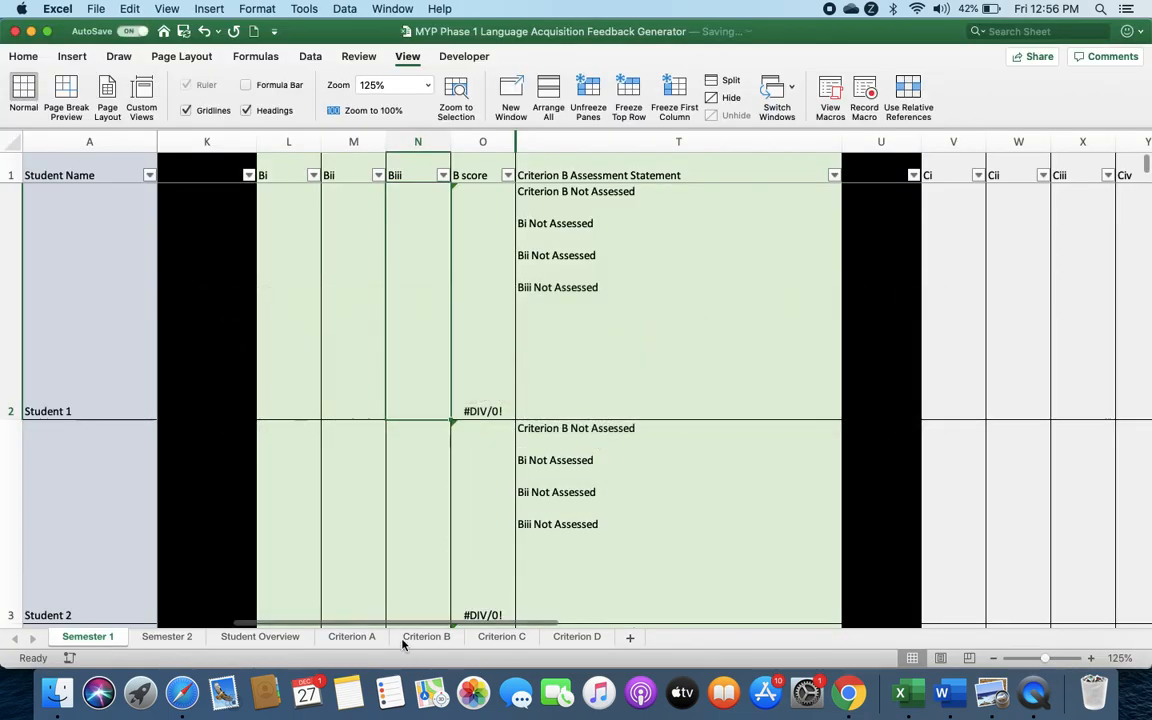
pyautogui.click(425, 637)
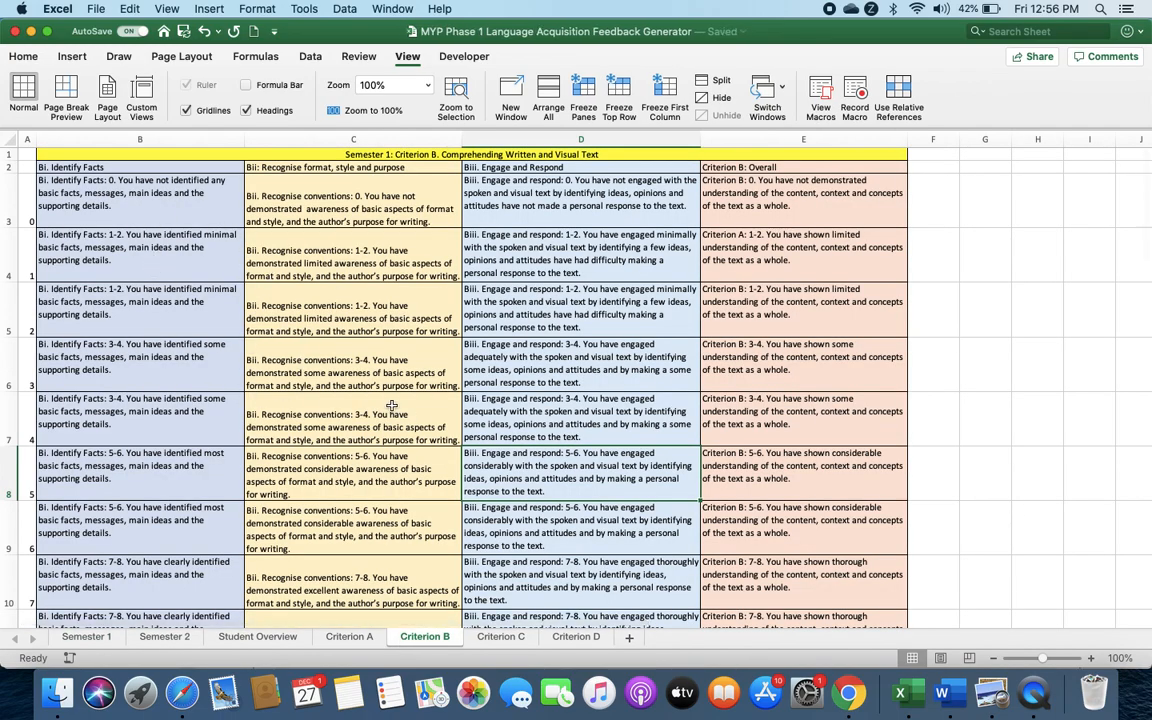
pyautogui.click(197, 140)
pyautogui.click(273, 139)
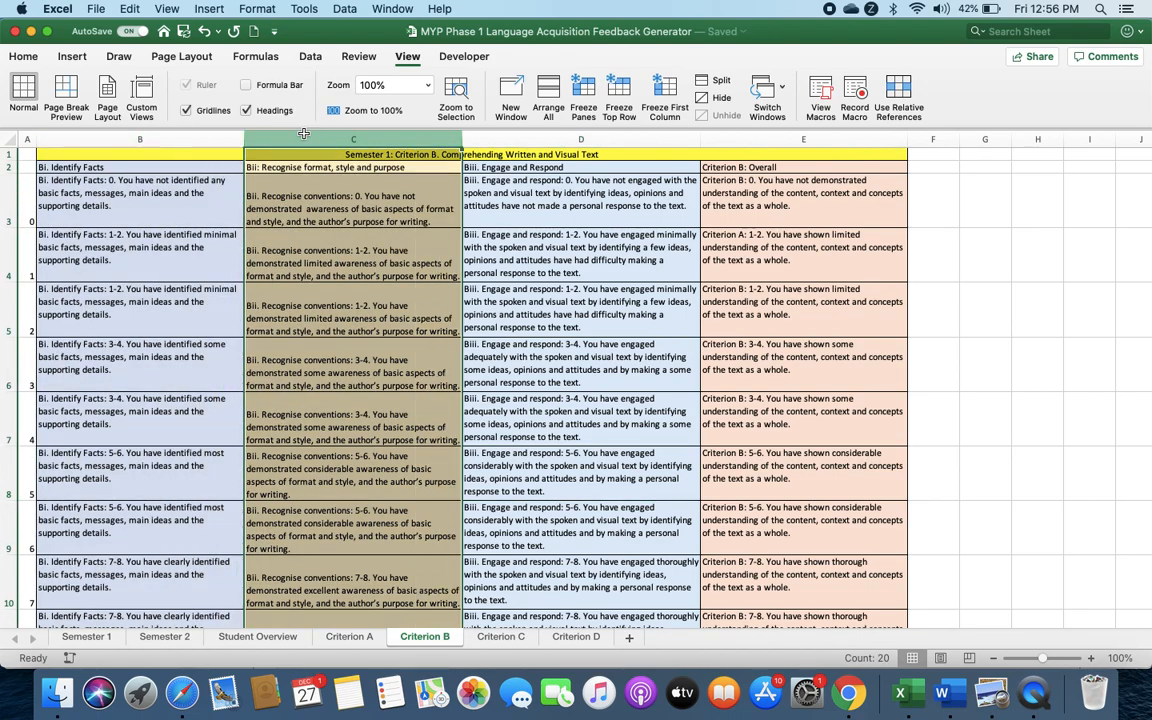
pyautogui.click(585, 140)
pyautogui.moveTo(585, 140); pyautogui.dragTo(583, 140)
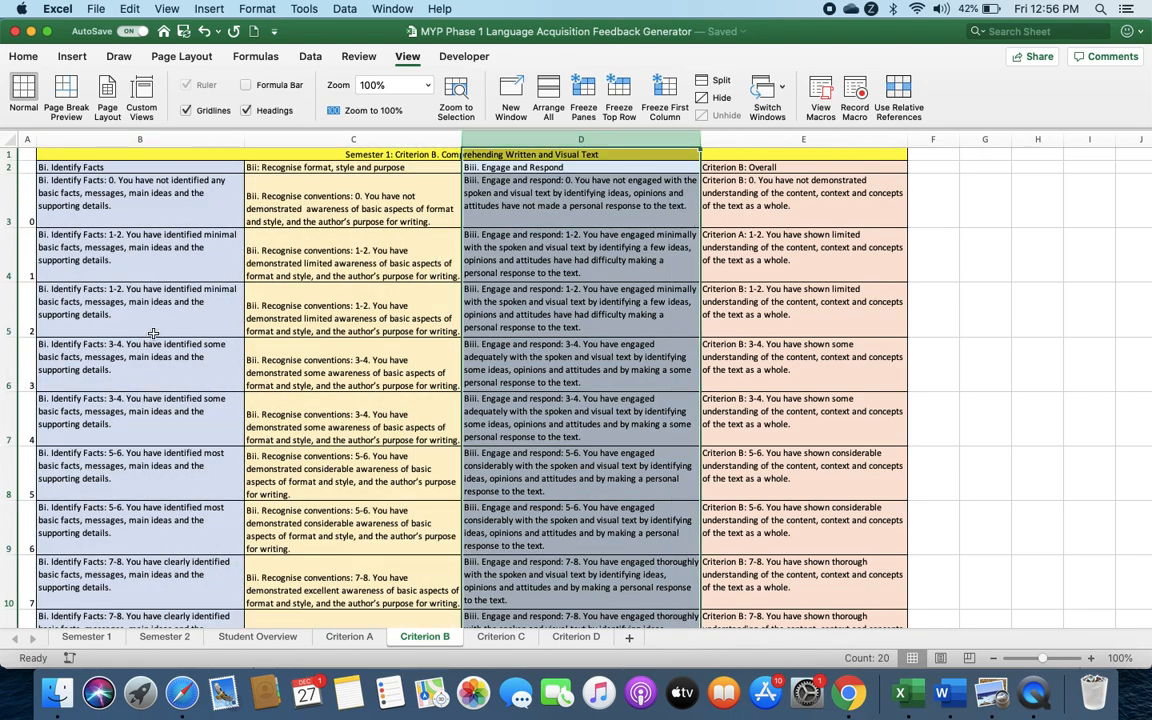
pyautogui.click(146, 370)
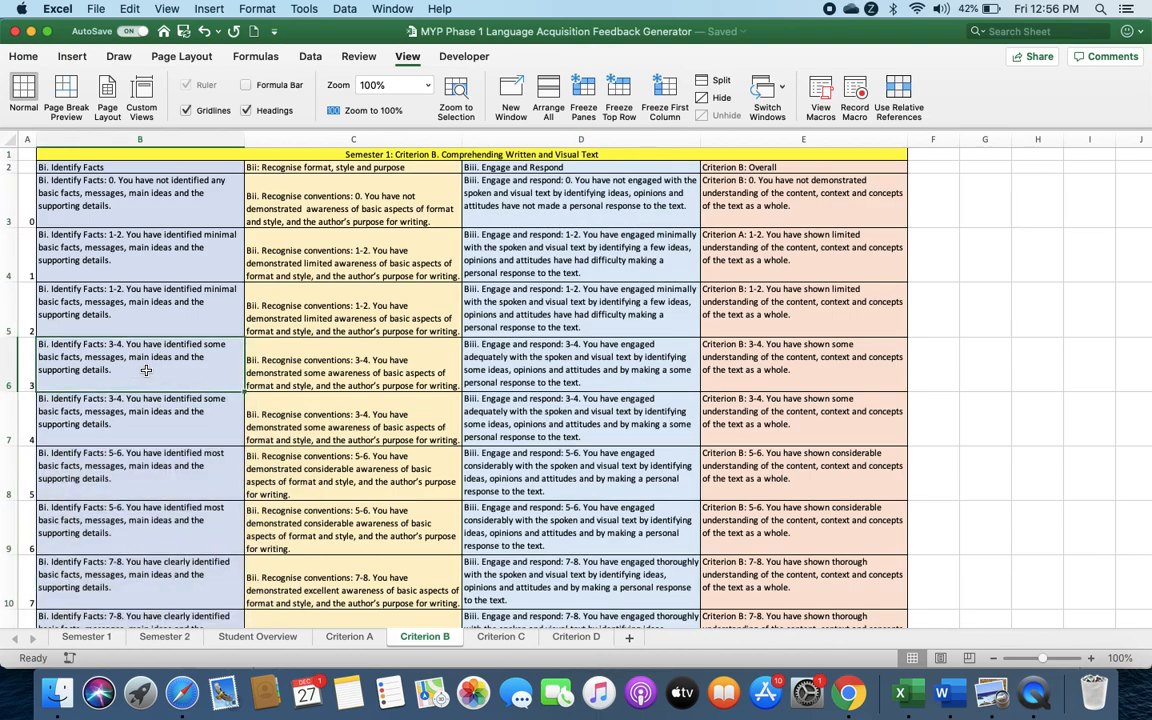
pyautogui.click(343, 413)
pyautogui.click(588, 457)
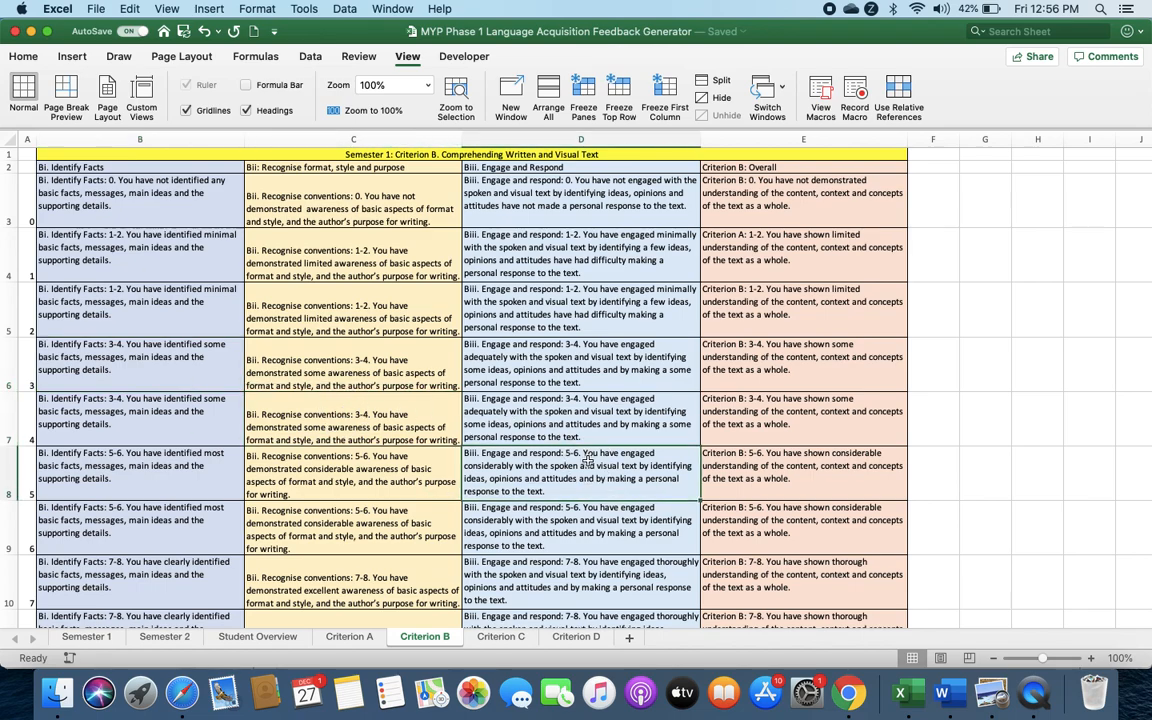
# On the Semester 1 sheet, enter Student 1's Criterion B marks: Bi 3, Bii 4 and Biii 5
pyautogui.click(86, 637)
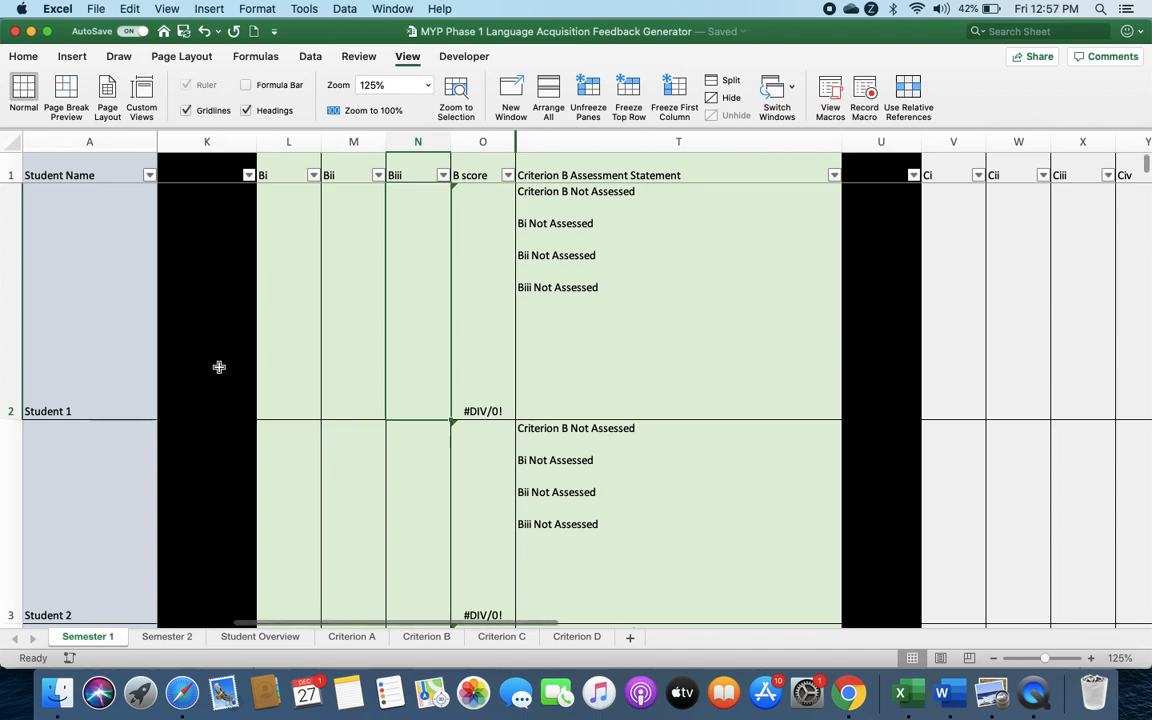
pyautogui.click(280, 352)
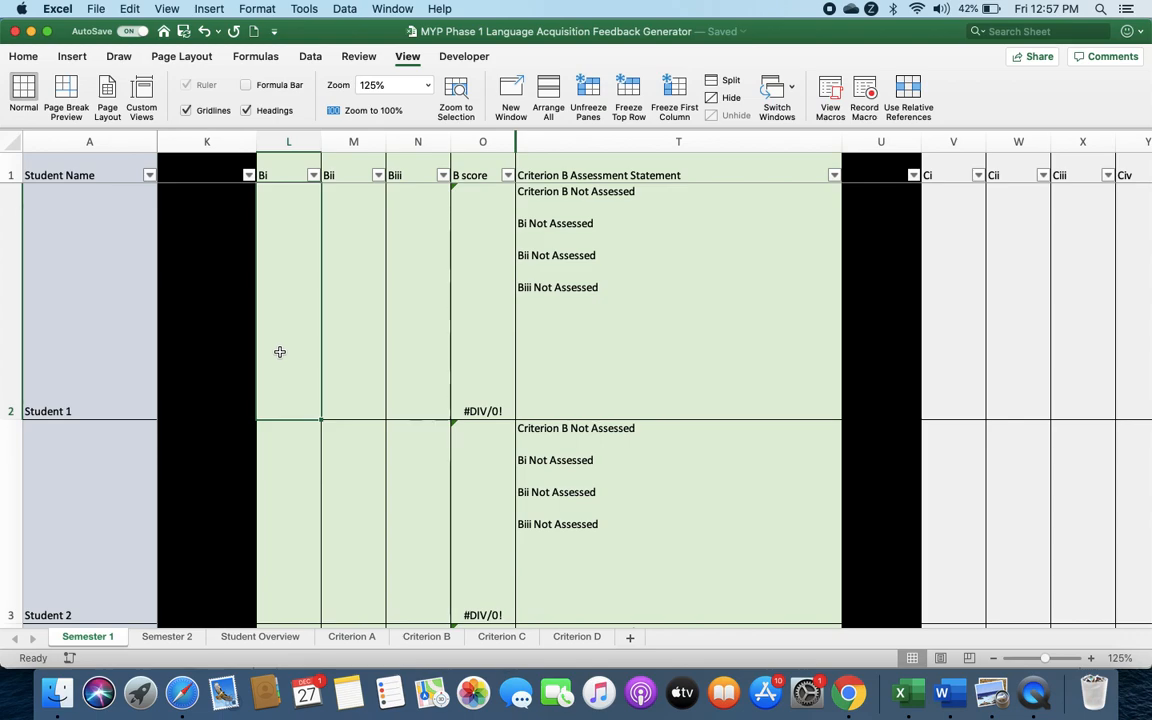
pyautogui.write('3')
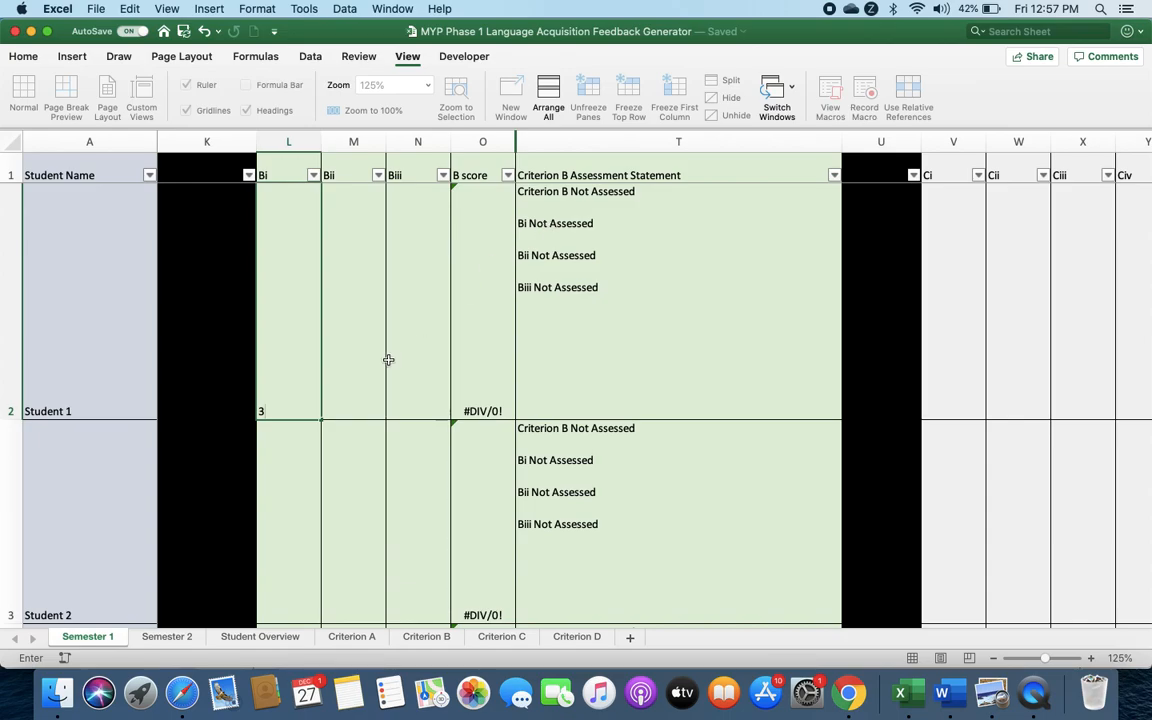
pyautogui.press('Return')
pyautogui.click(622, 241)
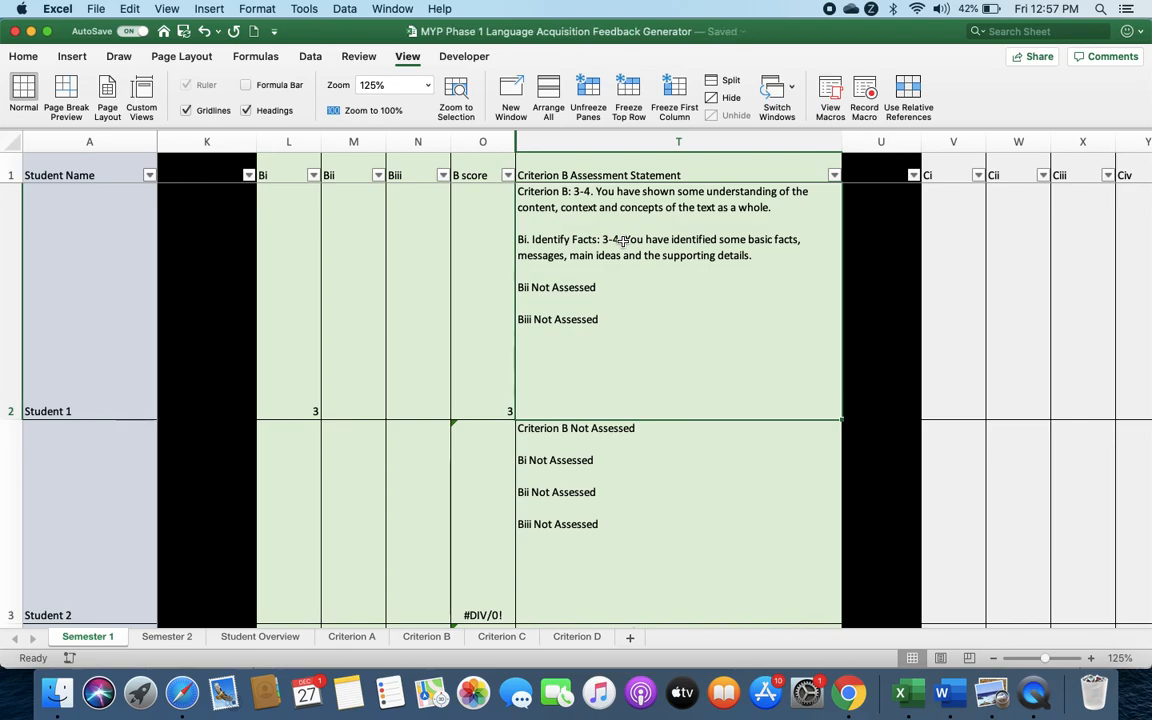
pyautogui.click(356, 370)
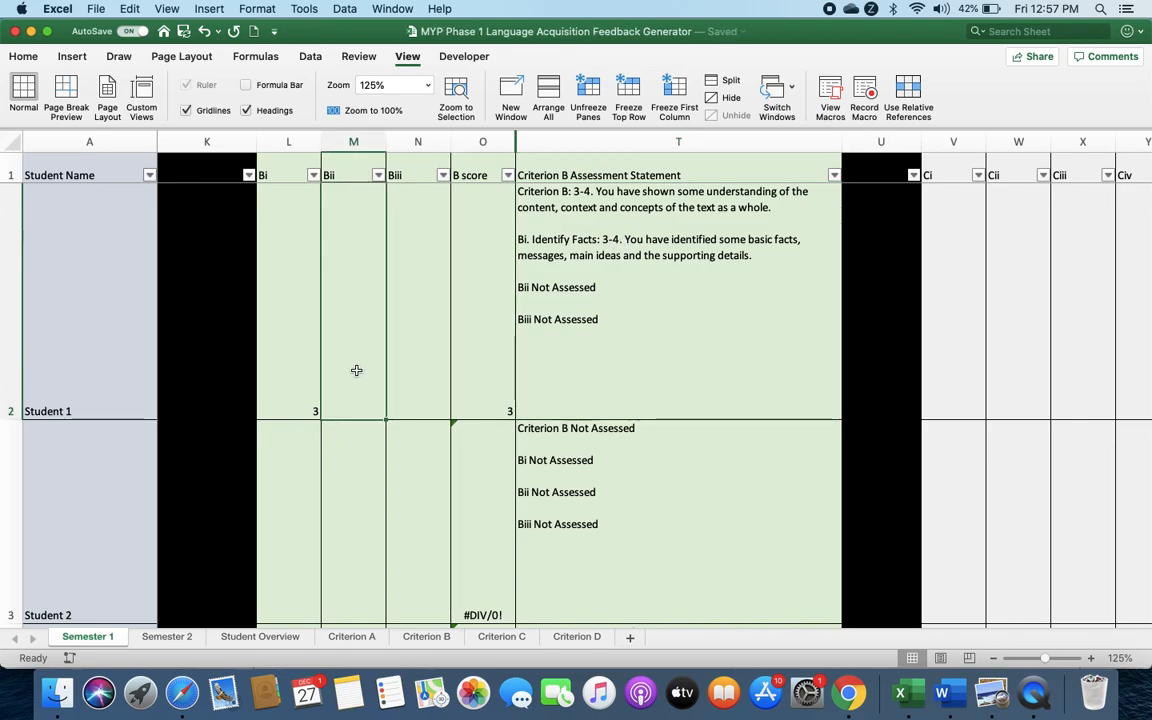
pyautogui.write('4')
pyautogui.press('Tab')
pyautogui.write('5')
pyautogui.press('Tab')
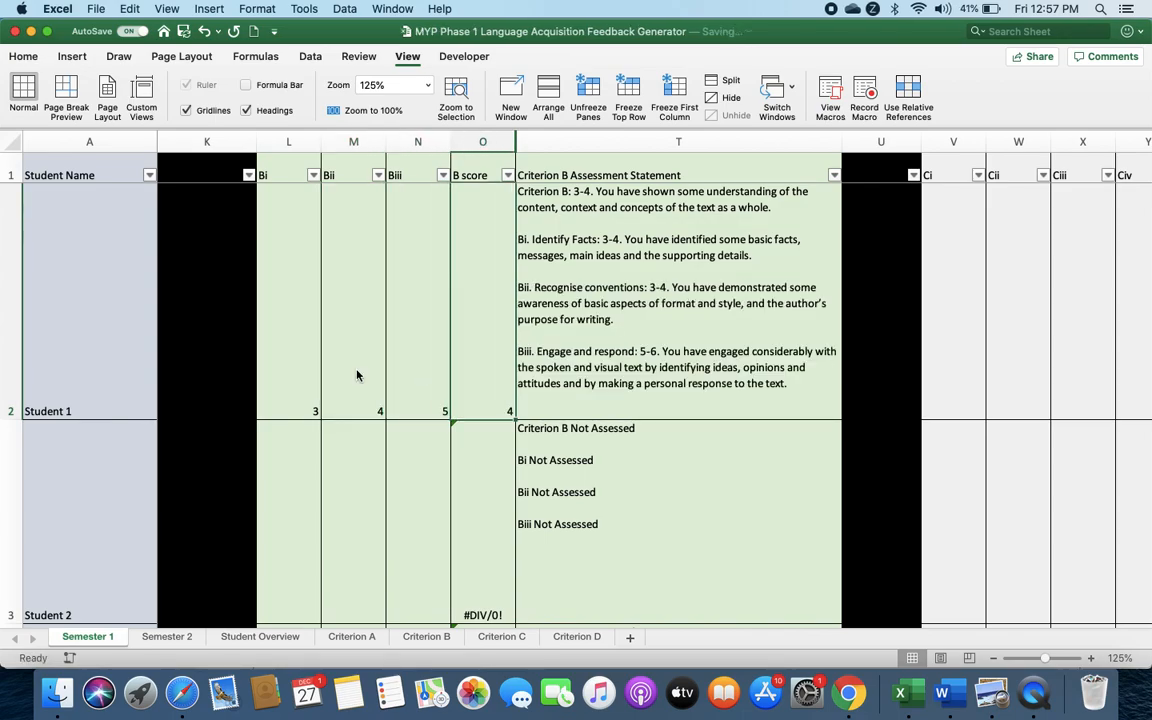
# Copy Student 1's Criterion B assessment statement and paste it into the Word document in place of the existing text
pyautogui.click(640, 311)
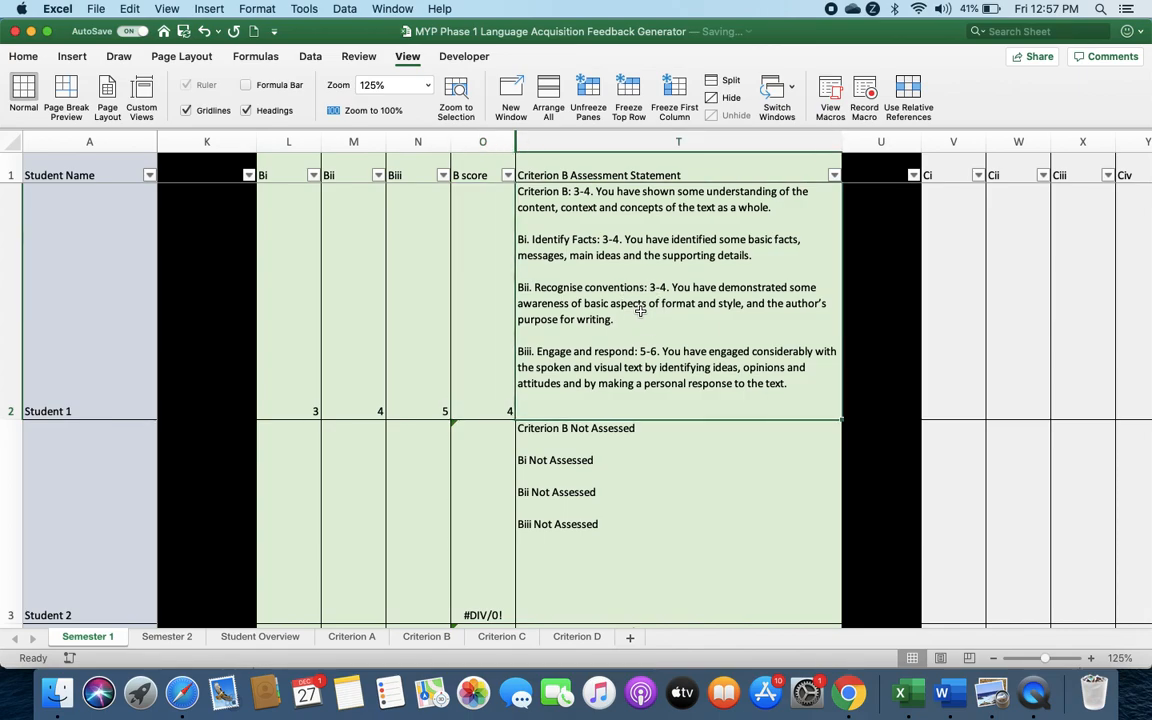
pyautogui.press('super+c')
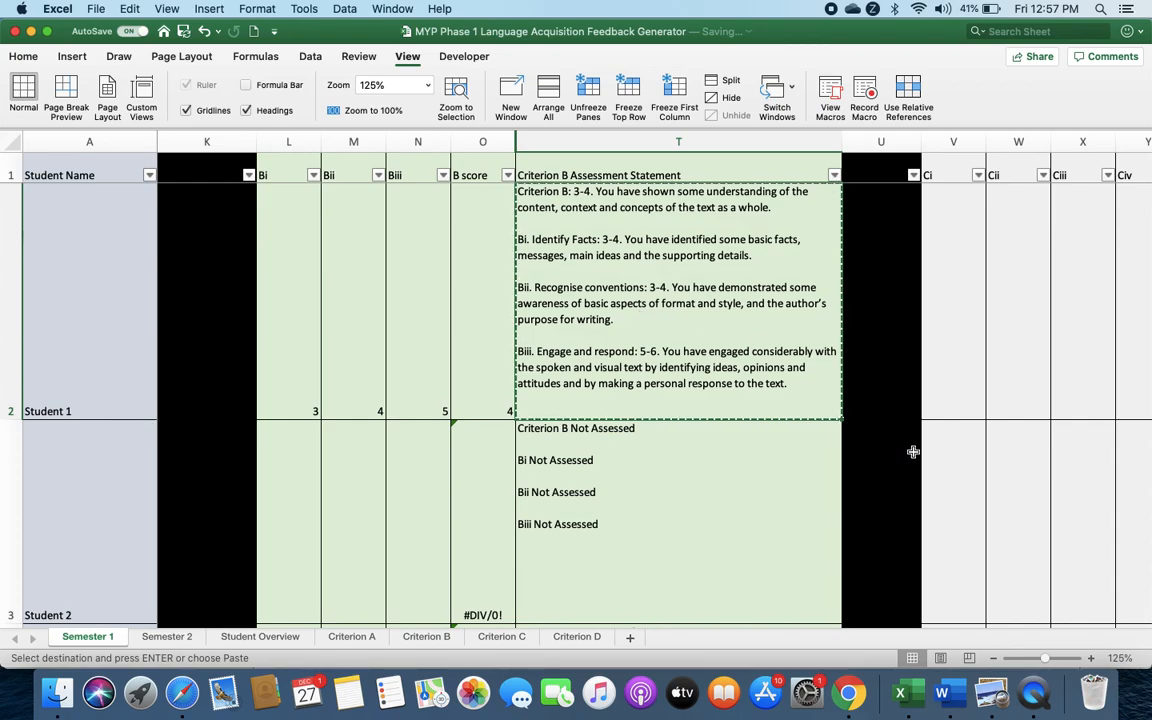
pyautogui.click(943, 693)
pyautogui.moveTo(575, 527); pyautogui.dragTo(311, 244)
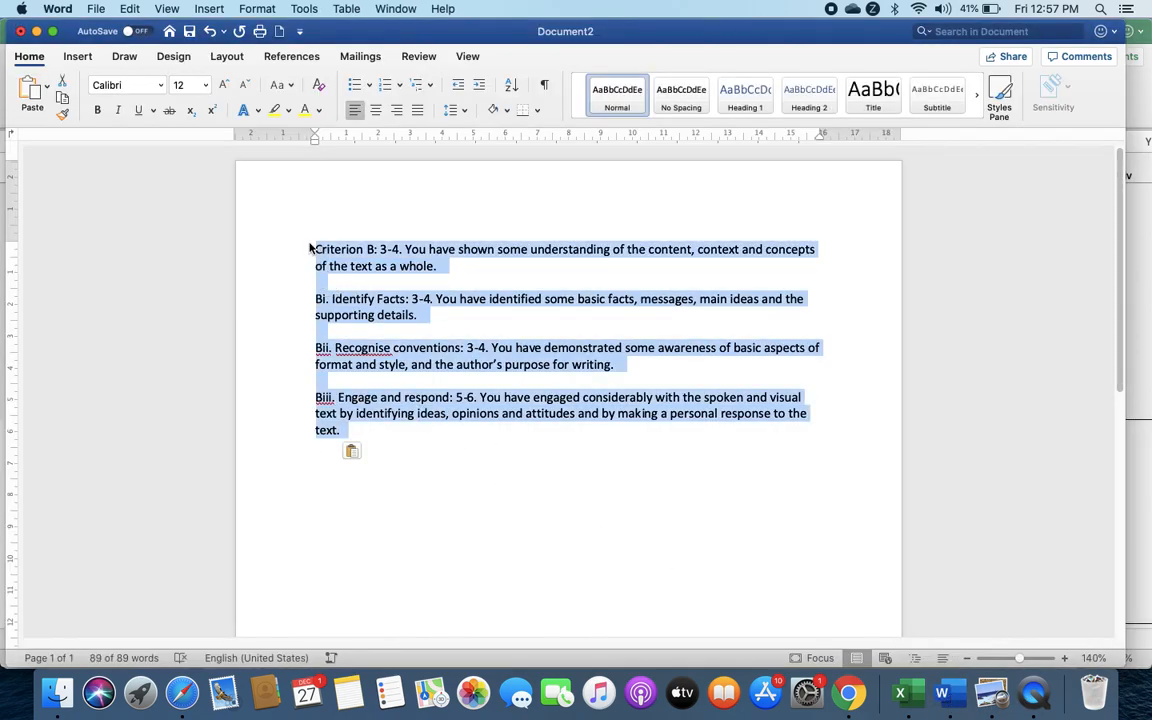
pyautogui.press('BackSpace')
pyautogui.press('super+v')
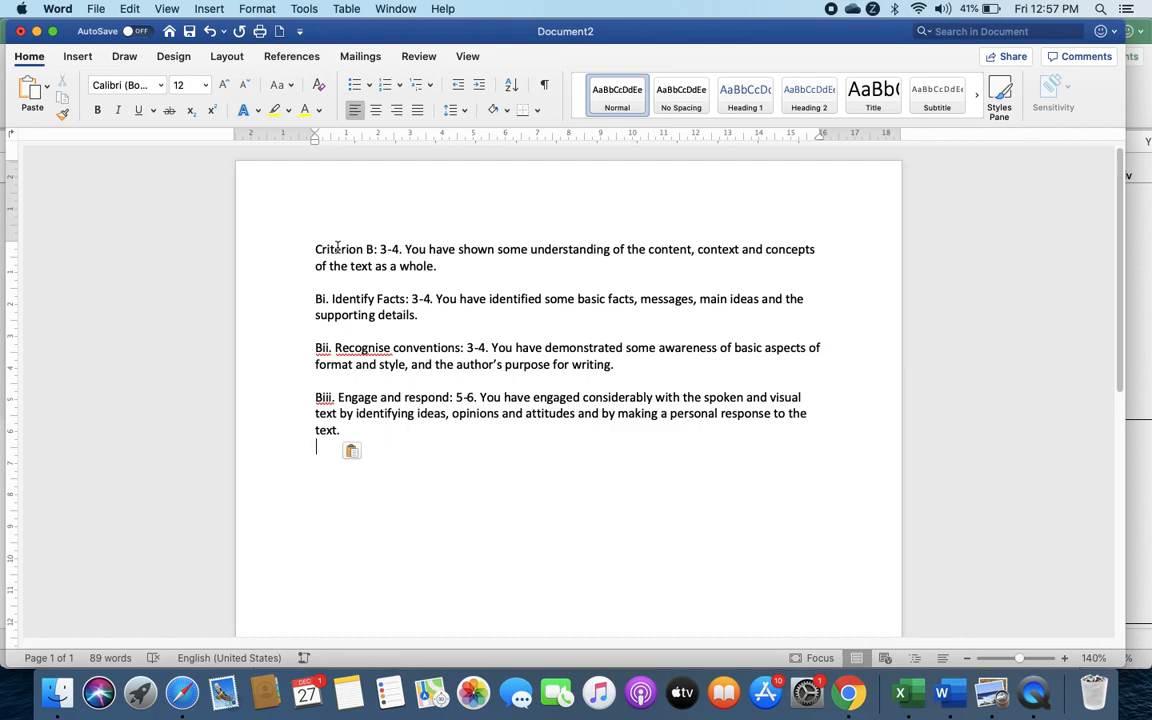
# Switch back to Excel and look through the descriptor sheets for Criteria A, B, C and D
pyautogui.click(910, 697)
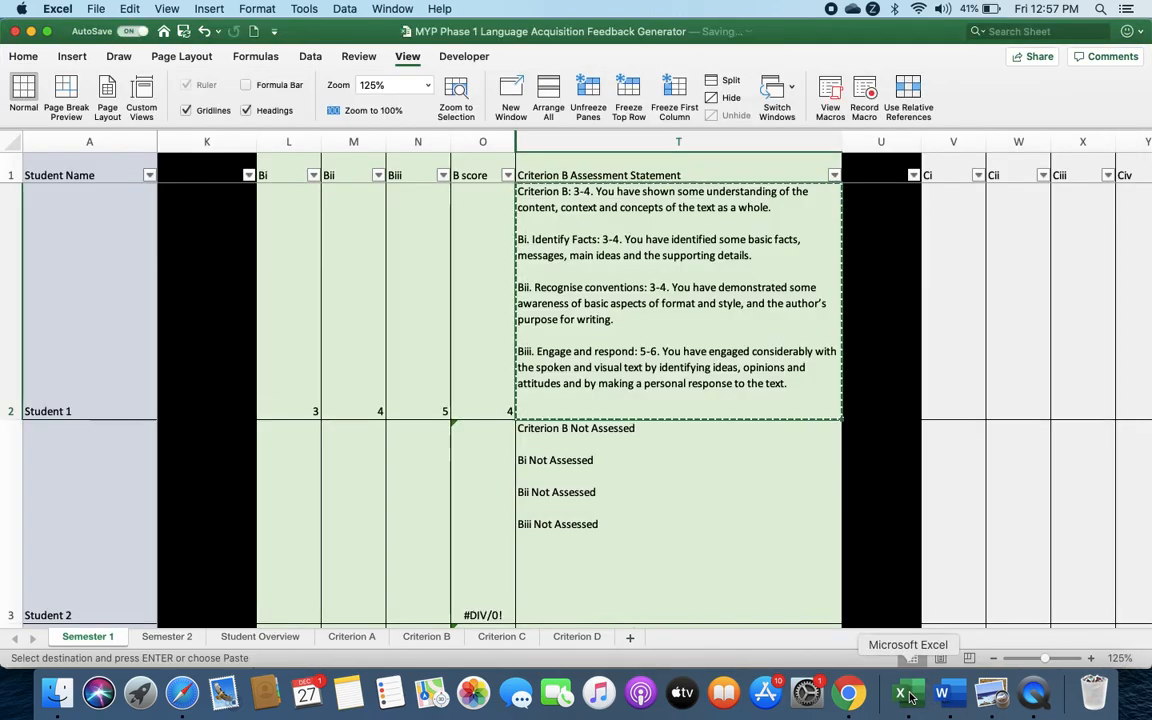
pyautogui.click(352, 637)
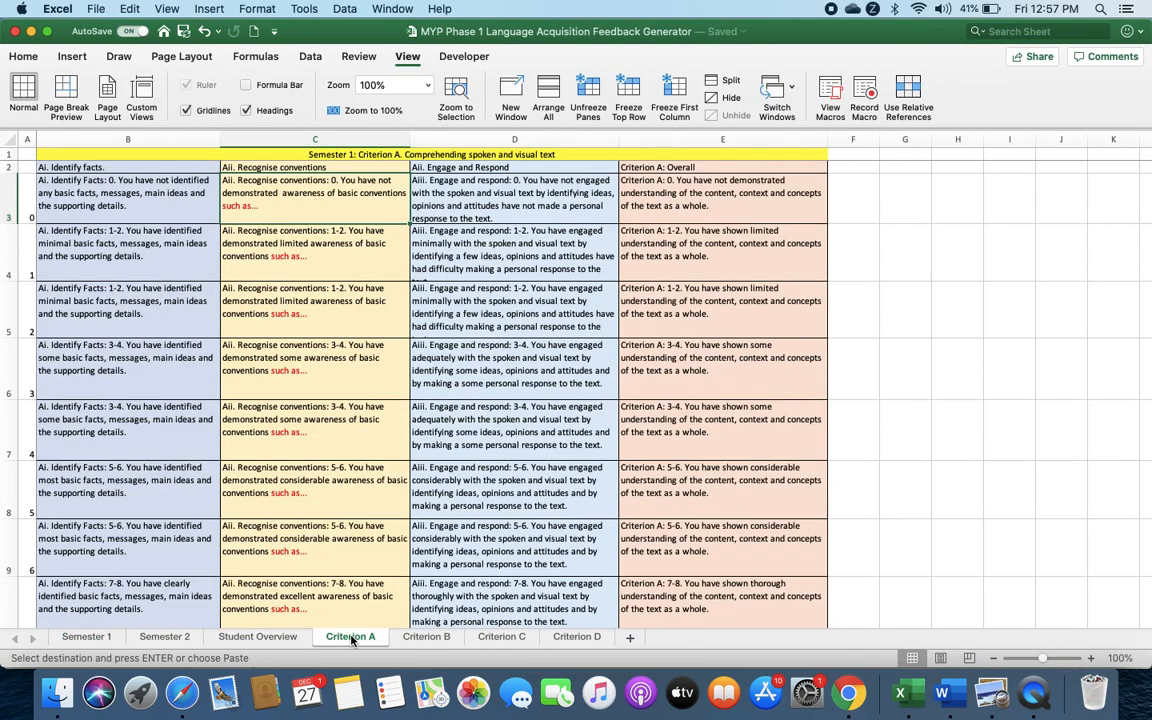
pyautogui.click(424, 638)
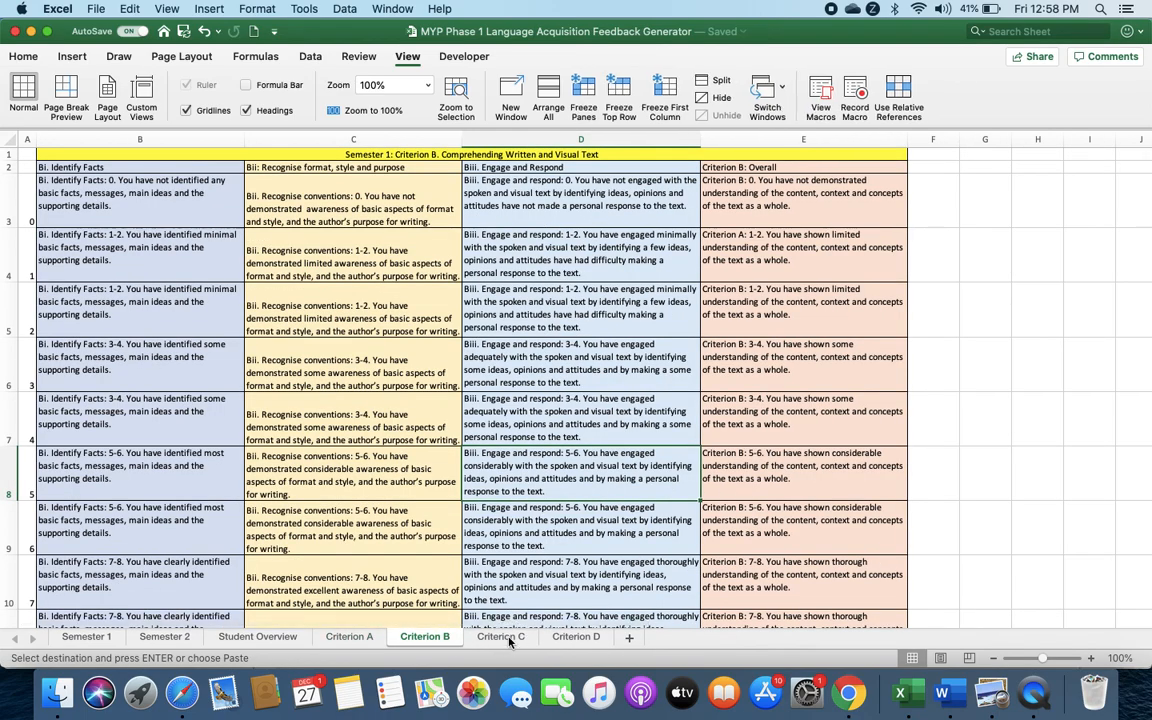
pyautogui.click(502, 638)
pyautogui.click(570, 638)
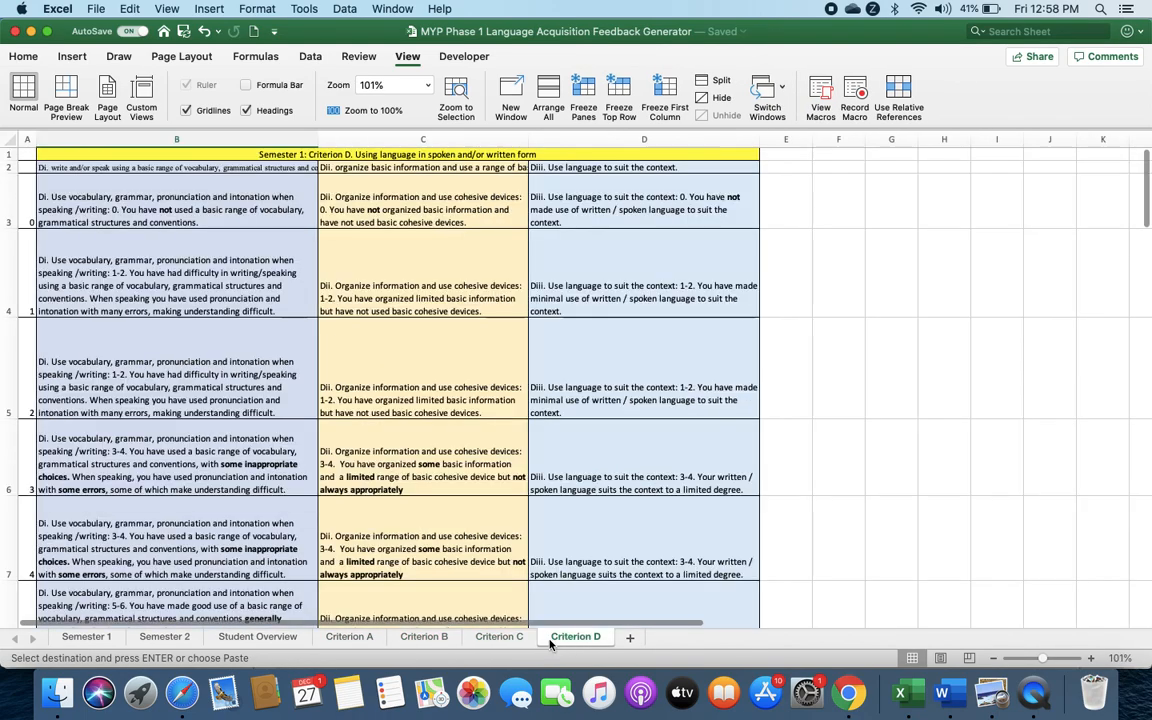
pyautogui.click(346, 640)
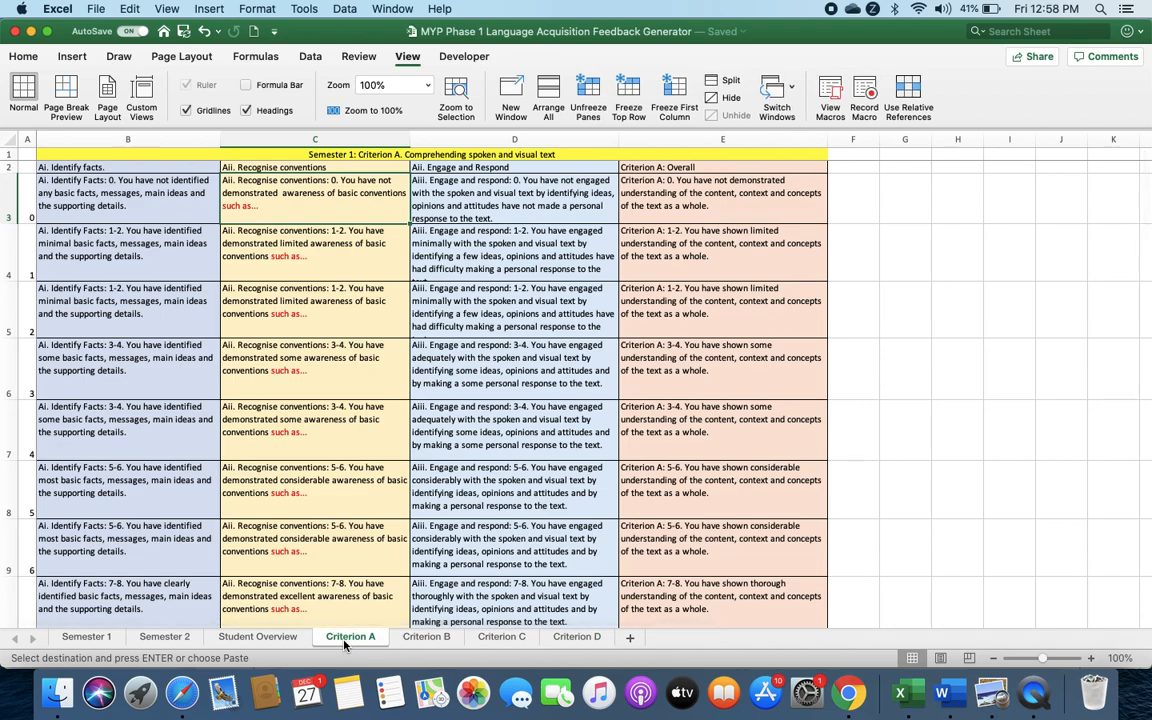
# Inspect the "such as..." text in the Aii descriptors for levels 0 and 1, and view the Student Overview sheet
pyautogui.doubleClick(283, 210)
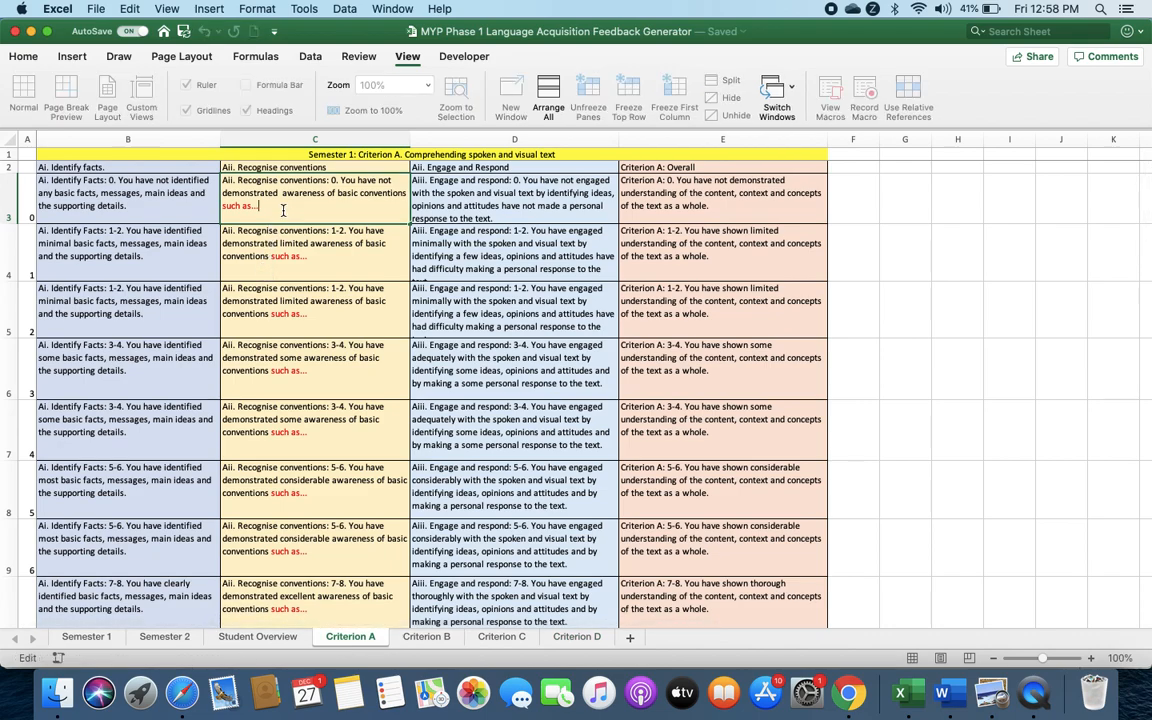
pyautogui.moveTo(283, 210); pyautogui.dragTo(218, 204)
pyautogui.click(272, 239)
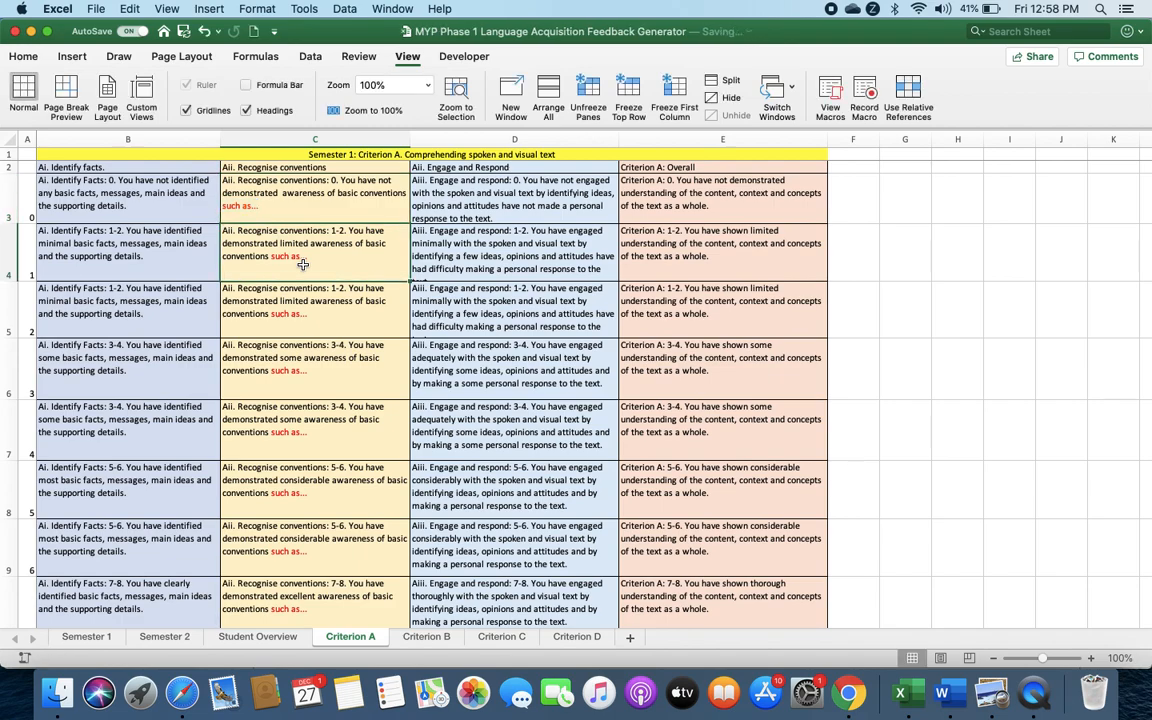
pyautogui.doubleClick(324, 258)
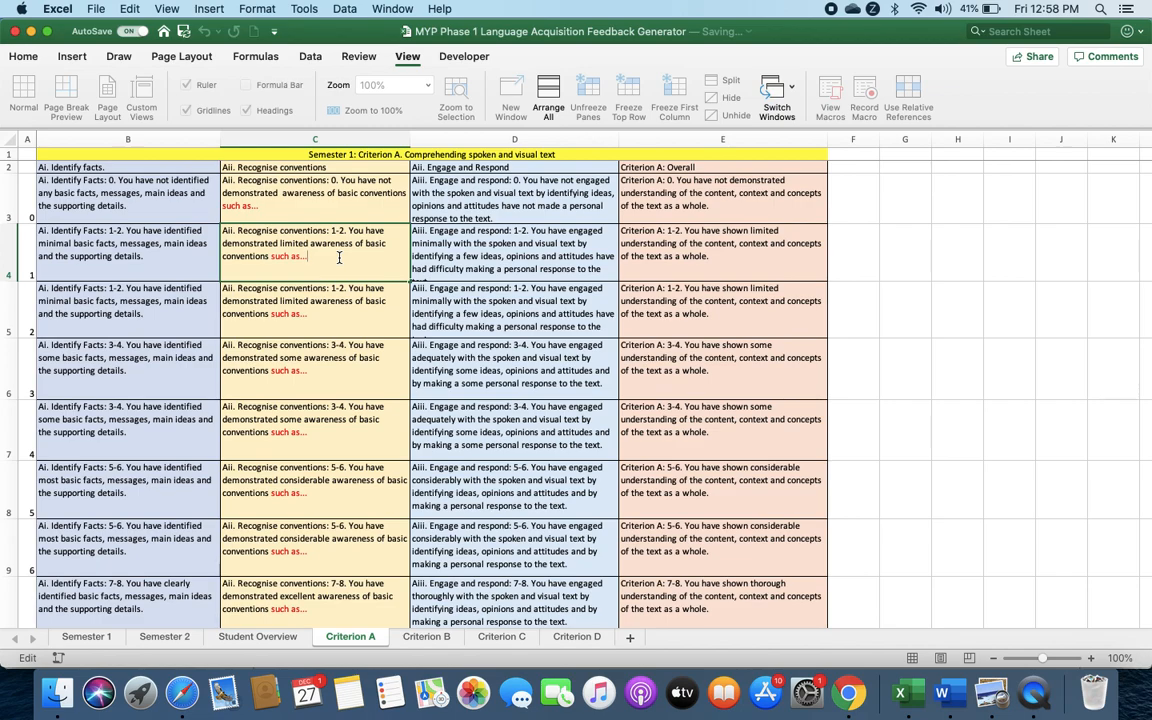
pyautogui.click(257, 637)
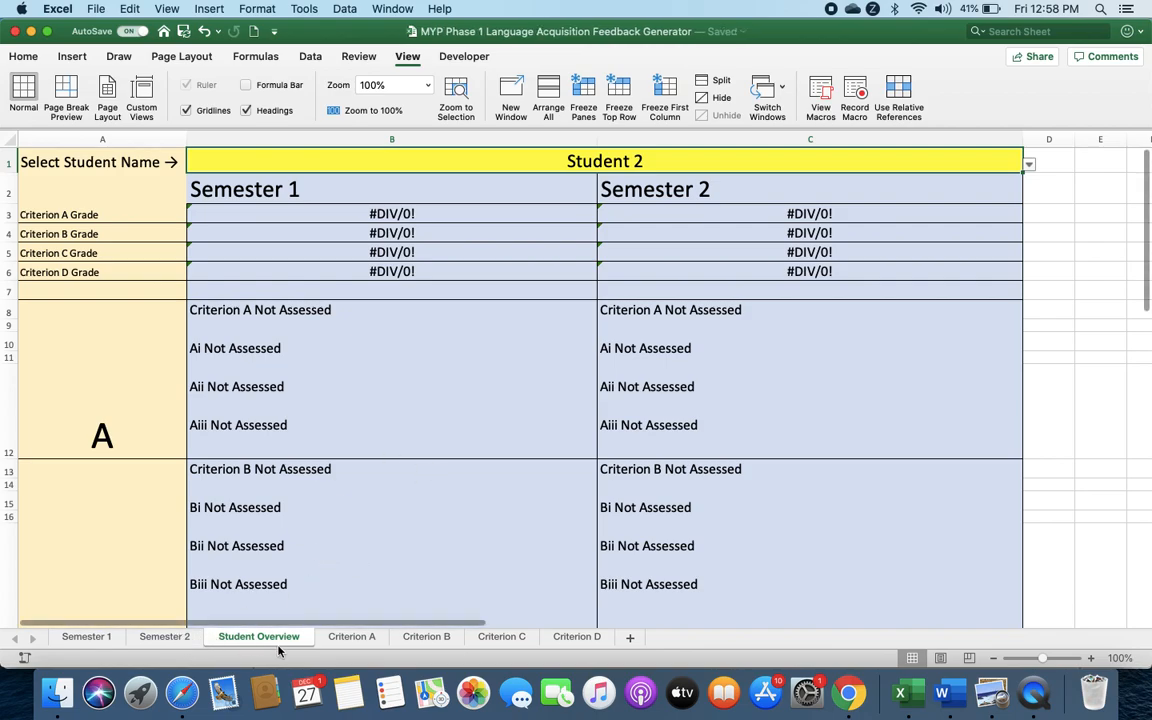
# On the Semester 1 sheet, enter Student 1's Criterion A marks as 4 for each of Ai, Aii and Aiii
pyautogui.click(84, 637)
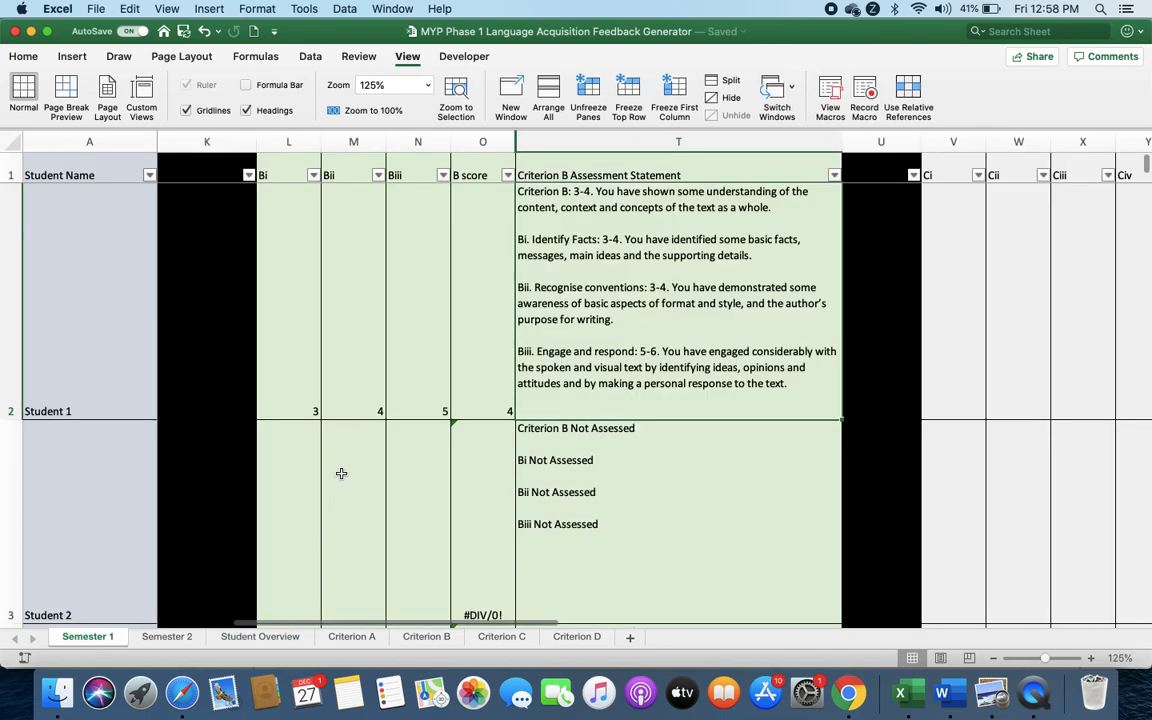
pyautogui.hscroll(-5, 339, 473)
pyautogui.click(165, 393)
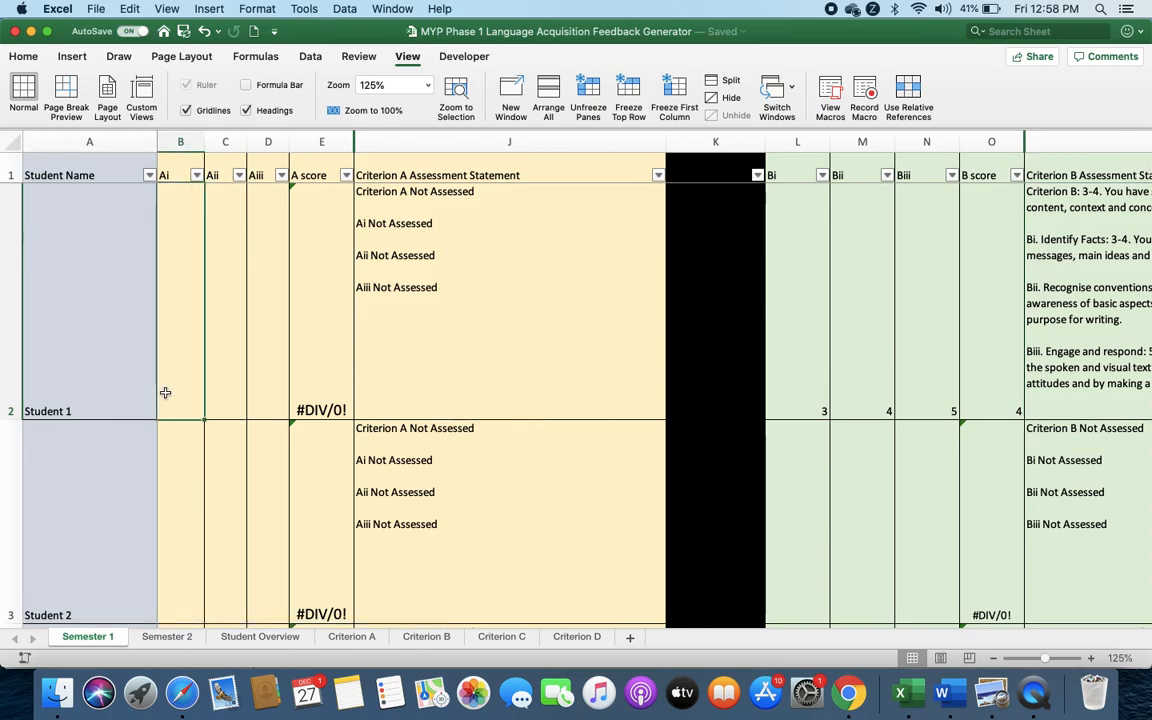
pyautogui.write('4')
pyautogui.press('Tab')
pyautogui.write('4')
pyautogui.press('Tab')
pyautogui.write('4')
pyautogui.press('Tab')
# Enter Student 1's Criterion C marks: Ci 7, Cii 8, Ciii 7 and Civ 8
pyautogui.hscroll(15, 510, 373)
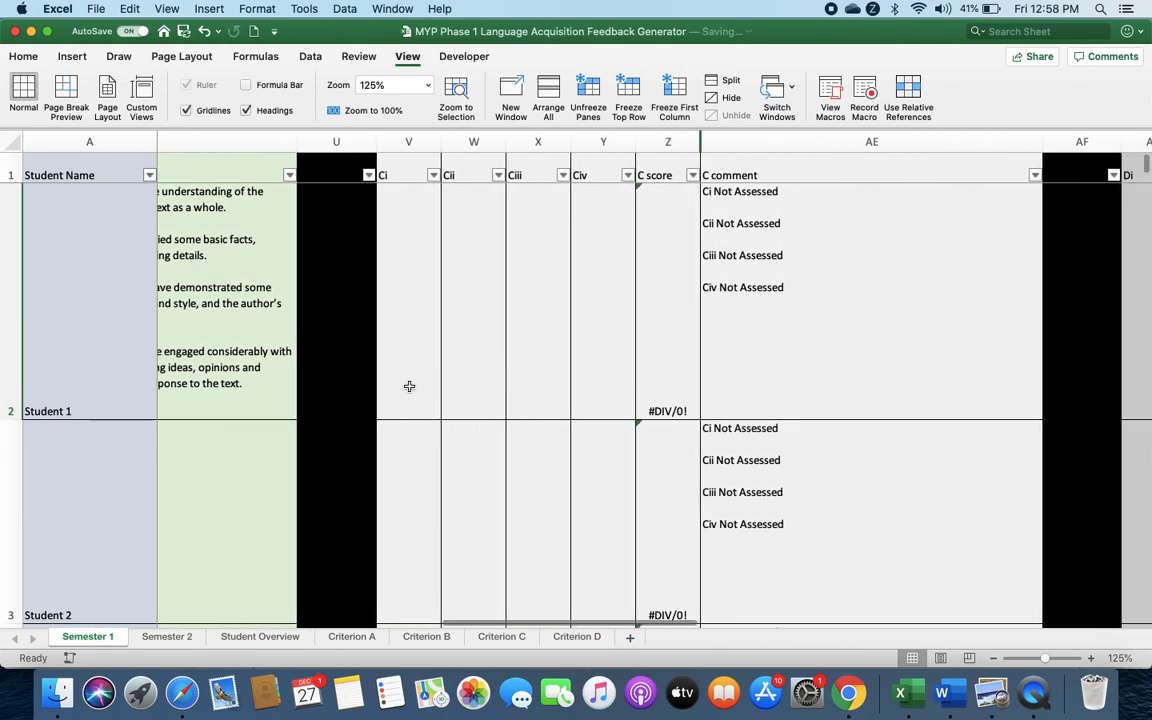
pyautogui.click(407, 387)
pyautogui.write('7')
pyautogui.press('Tab')
pyautogui.write('8')
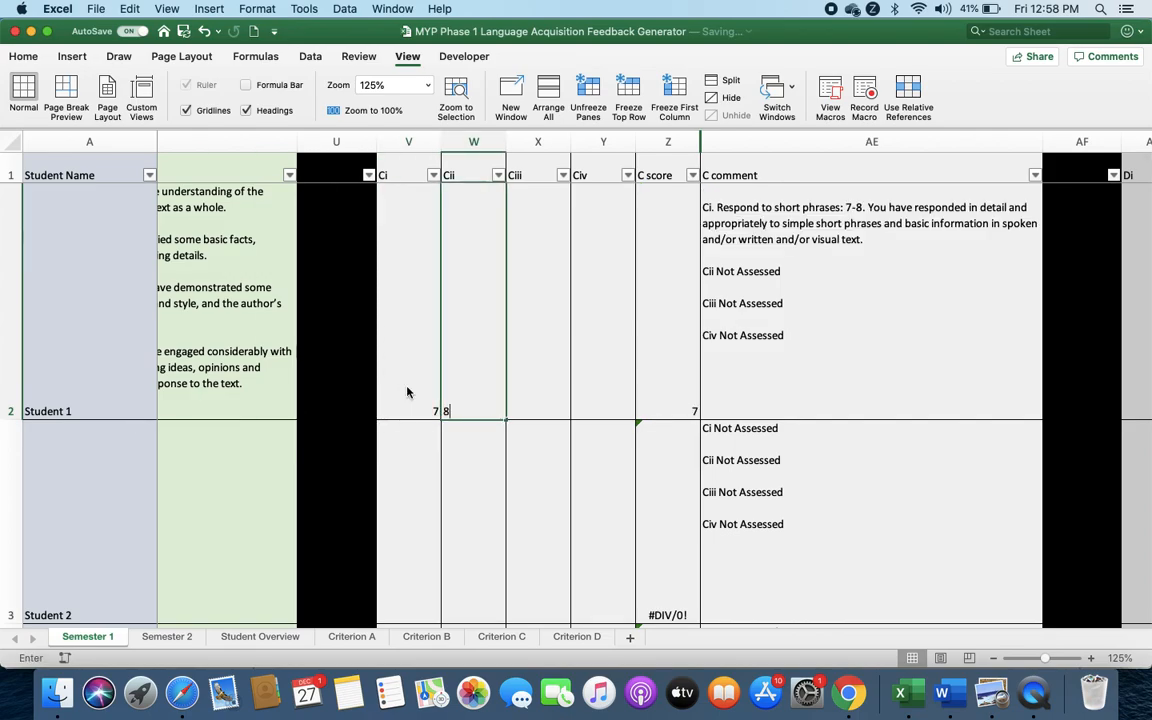
pyautogui.press('Tab')
pyautogui.press('Tab')
pyautogui.write('8')
pyautogui.press('Left')
pyautogui.write('7')
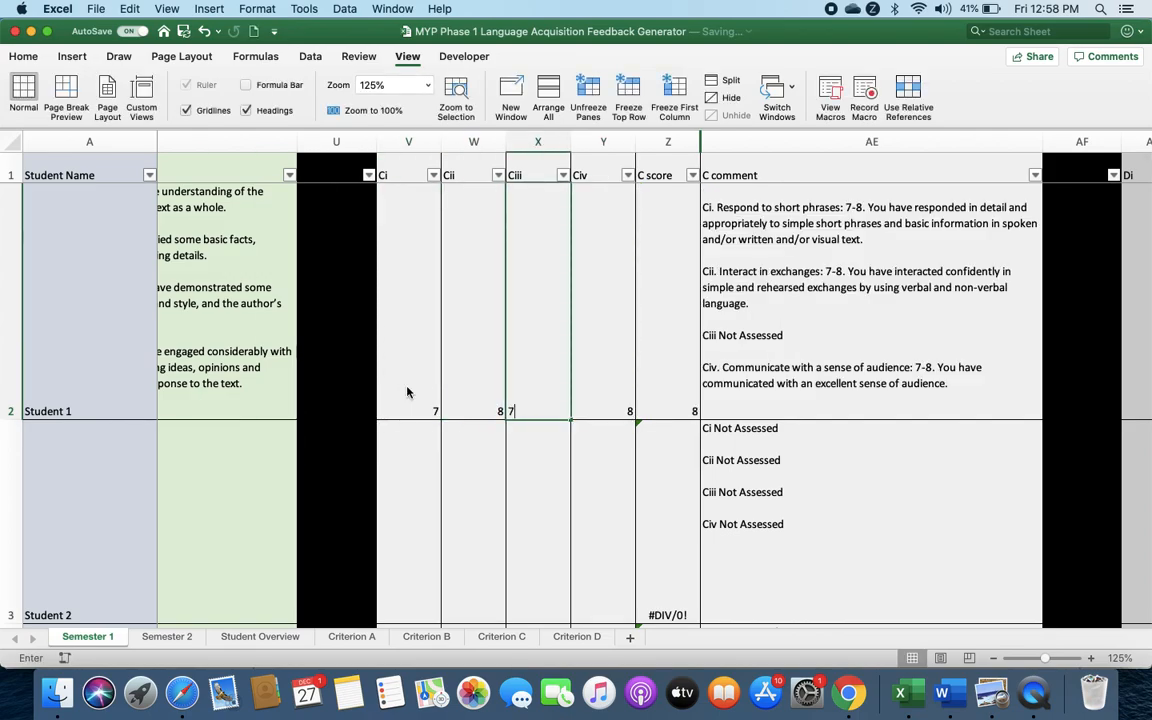
pyautogui.press('Right')
# Enter Student 1's Criterion D marks as 1 for each of Di, Dii and Diii
pyautogui.press('Right')
pyautogui.press('Right')
pyautogui.press('Right')
pyautogui.press('Right')
pyautogui.press('Right')
pyautogui.press('Right')
pyautogui.press('Left')
pyautogui.press('Left')
pyautogui.write('1')
pyautogui.press('Tab')
pyautogui.write('1')
pyautogui.press('Tab')
pyautogui.write('1')
pyautogui.press('Tab')
pyautogui.press('Down')
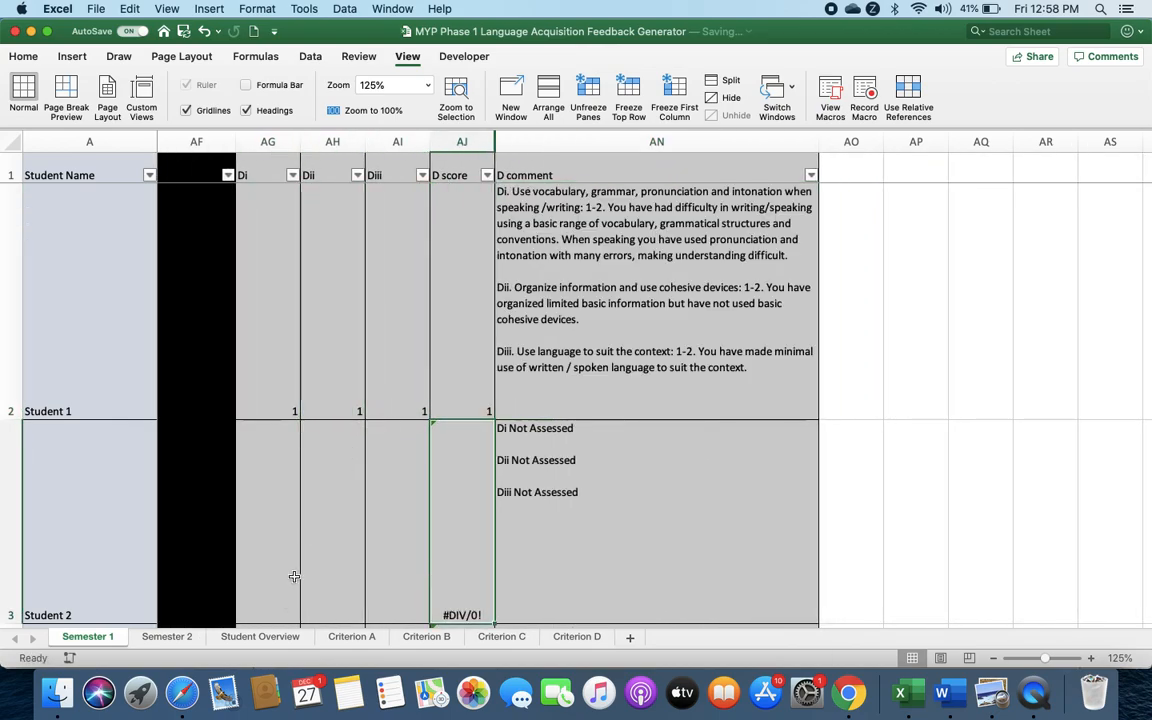
# On the Student Overview sheet, select Student 1 as the student name
pyautogui.click(269, 636)
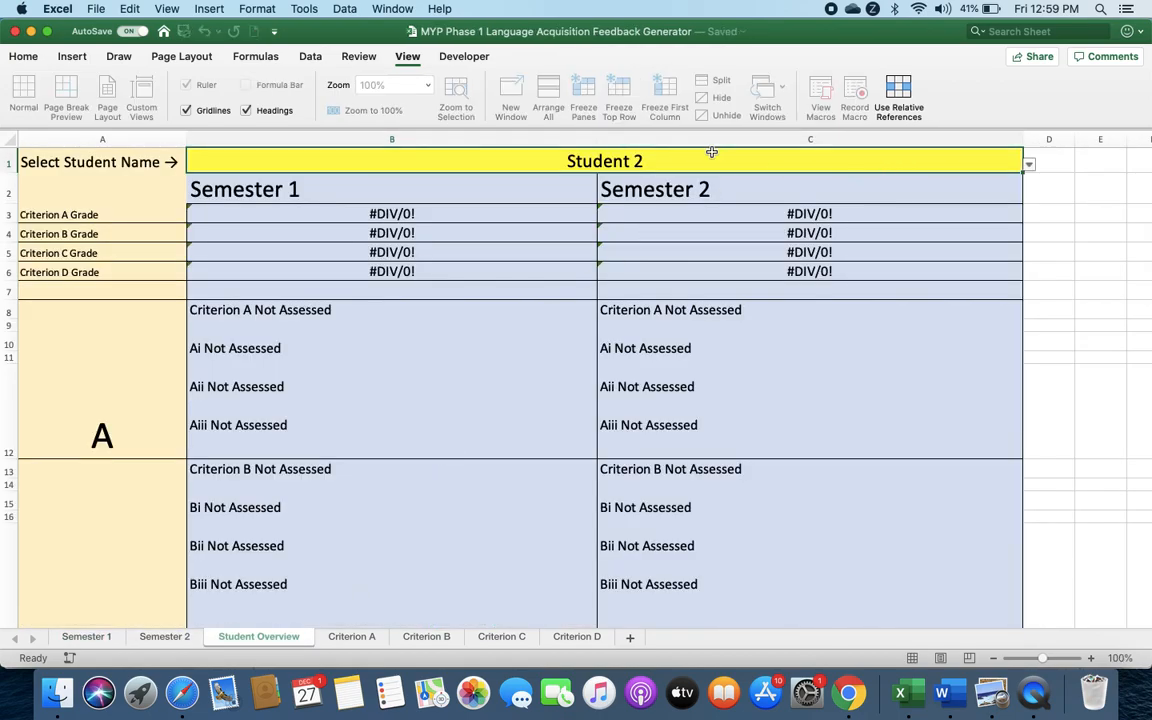
pyautogui.click(1028, 163)
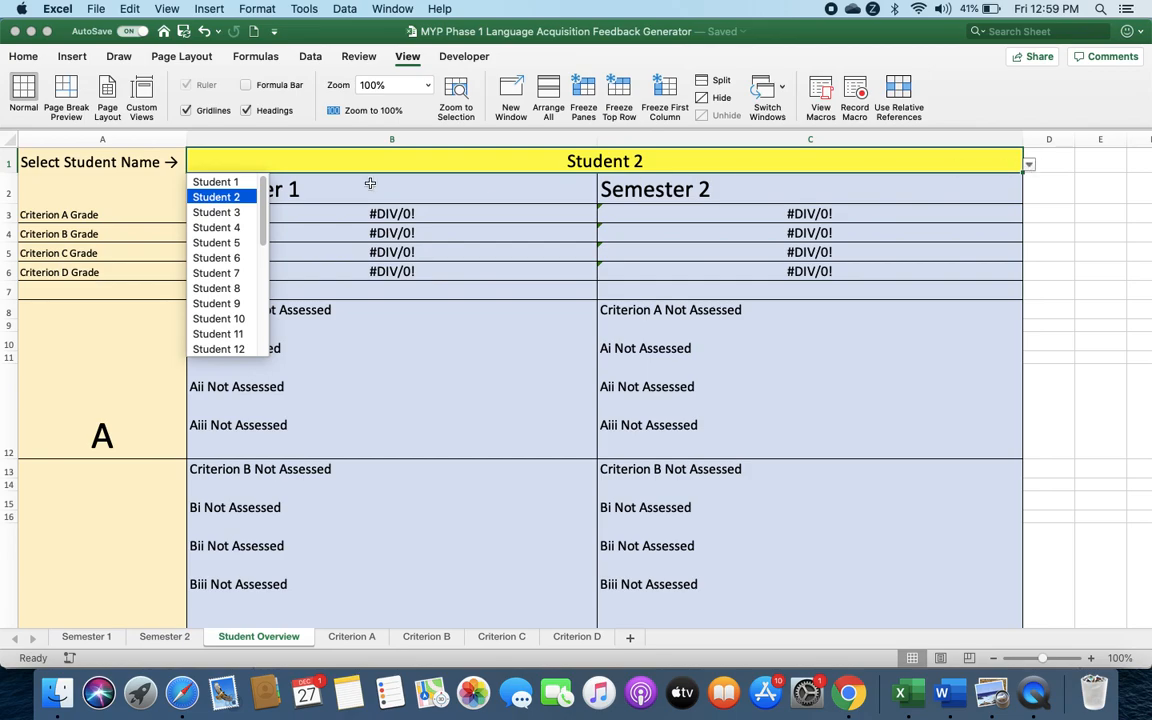
pyautogui.click(218, 184)
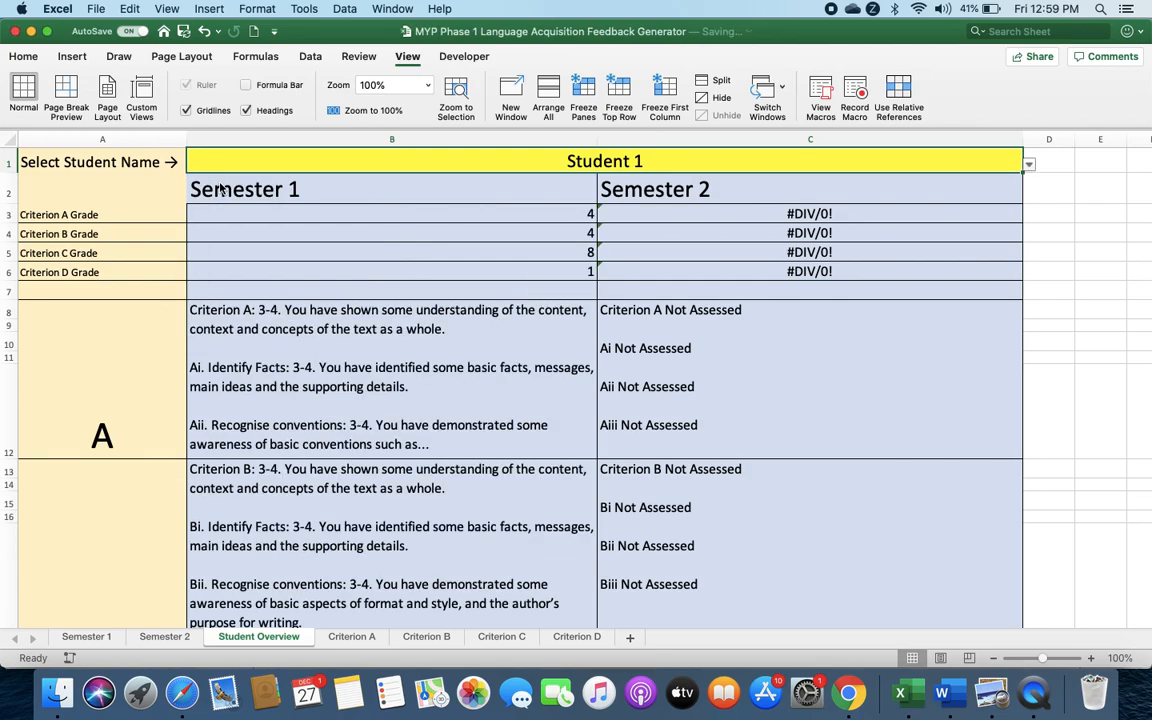
# Review Student 1's Semester 1 grades and the feedback comments for Criteria A to D in the overview
pyautogui.moveTo(483, 212); pyautogui.dragTo(483, 270)
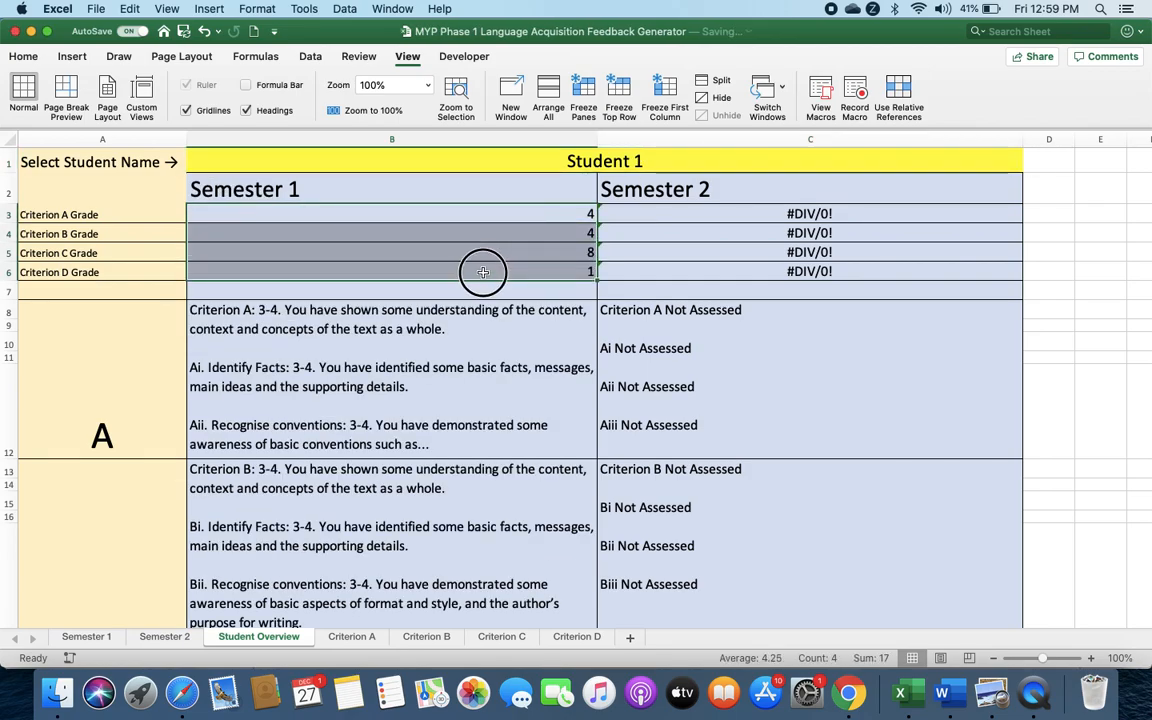
pyautogui.scroll(-3, 464, 397)
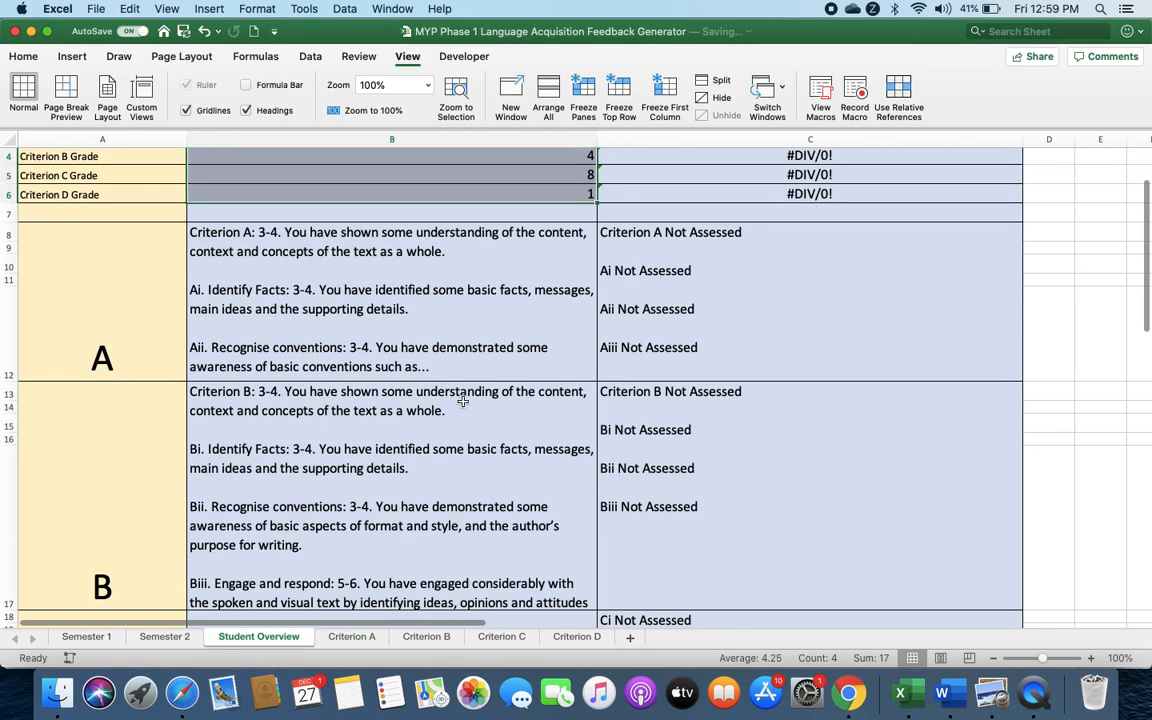
pyautogui.click(465, 395)
pyautogui.click(450, 476)
pyautogui.scroll(-3, 449, 476)
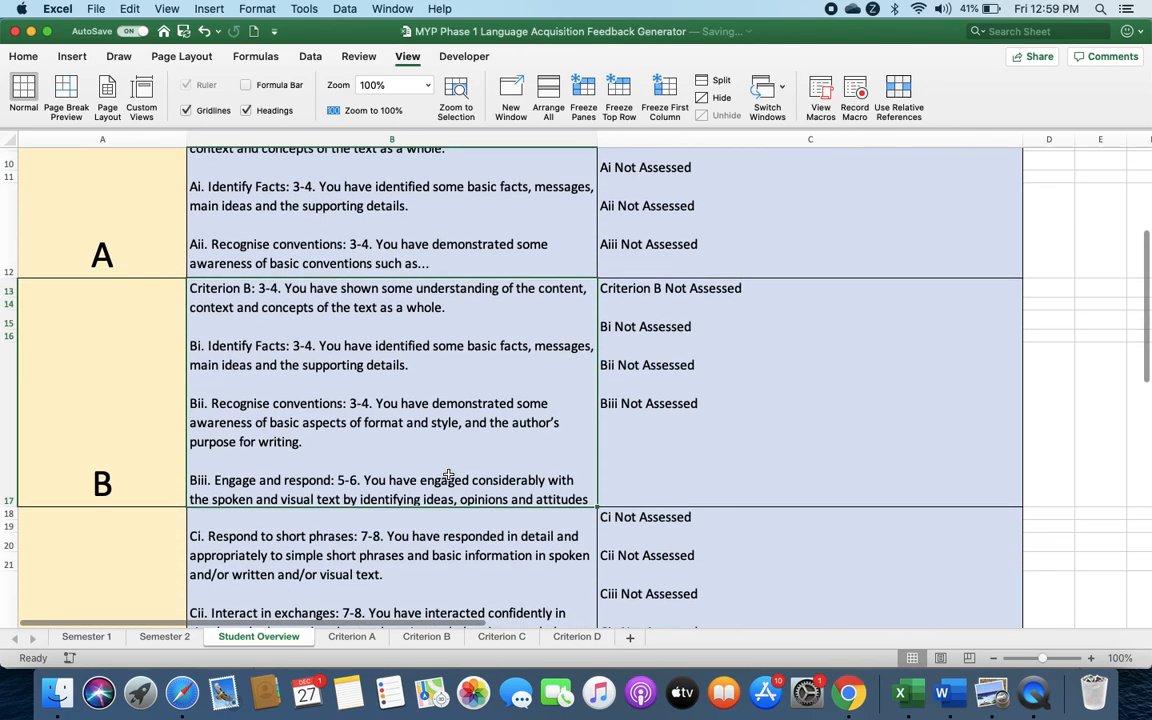
pyautogui.scroll(-3, 448, 476)
pyautogui.scroll(-3, 448, 476)
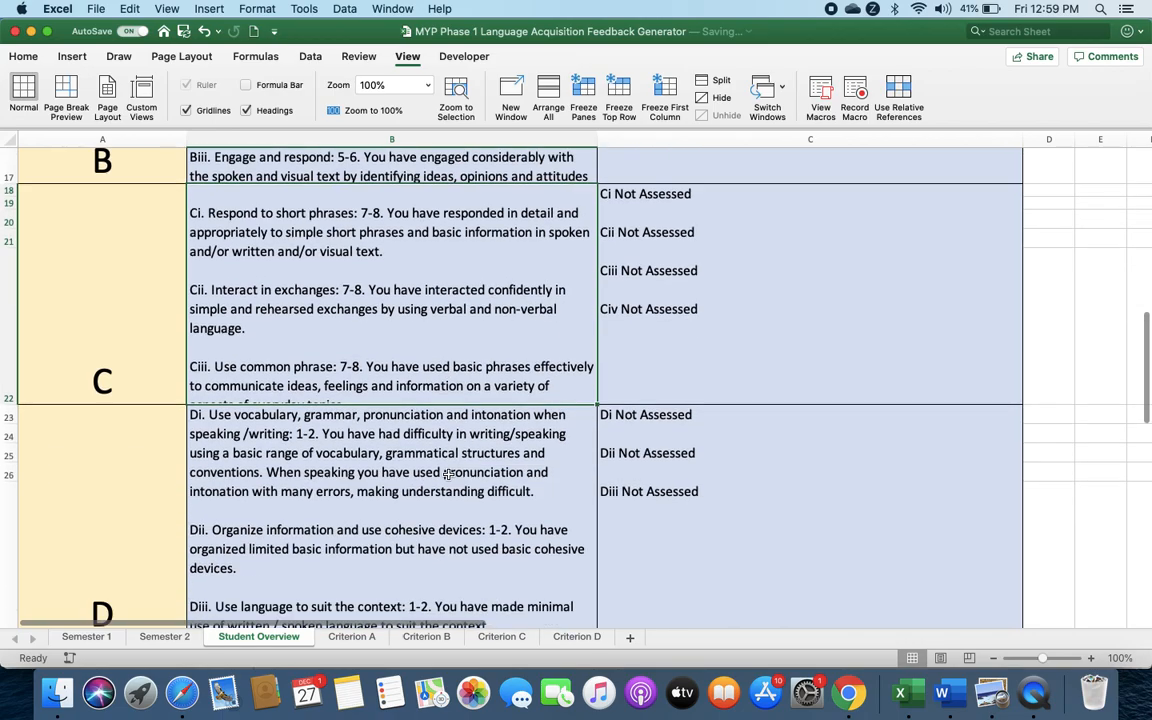
pyautogui.scroll(10, 448, 476)
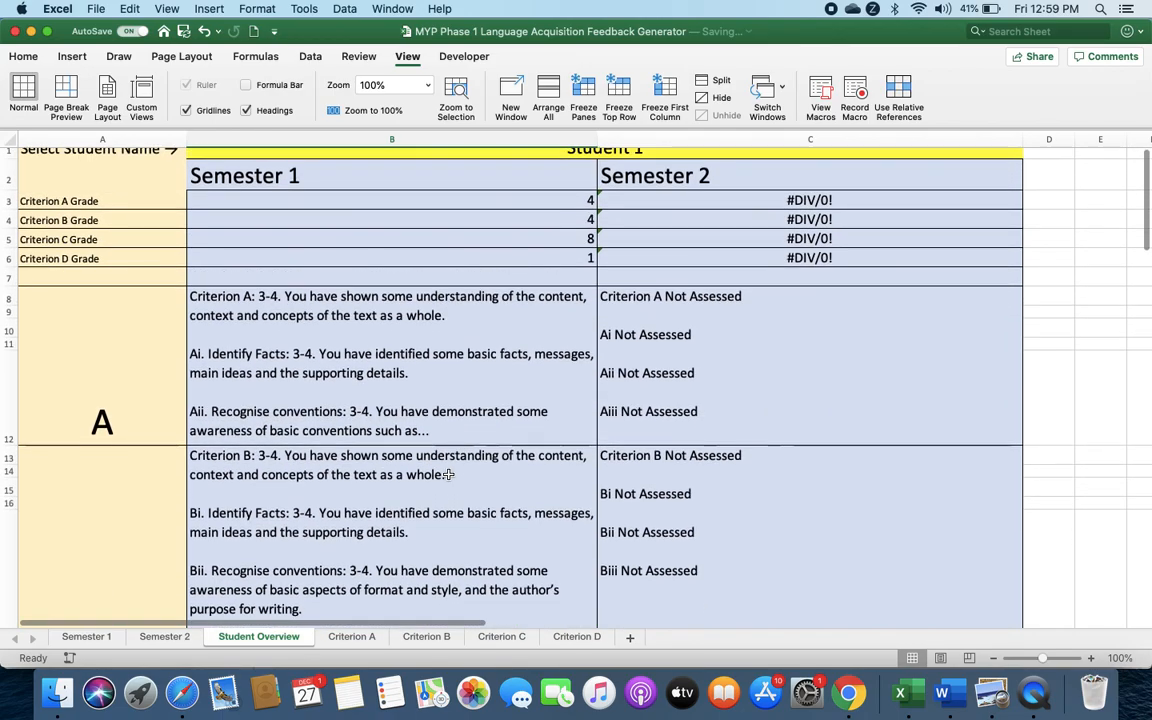
pyautogui.scroll(1, 448, 476)
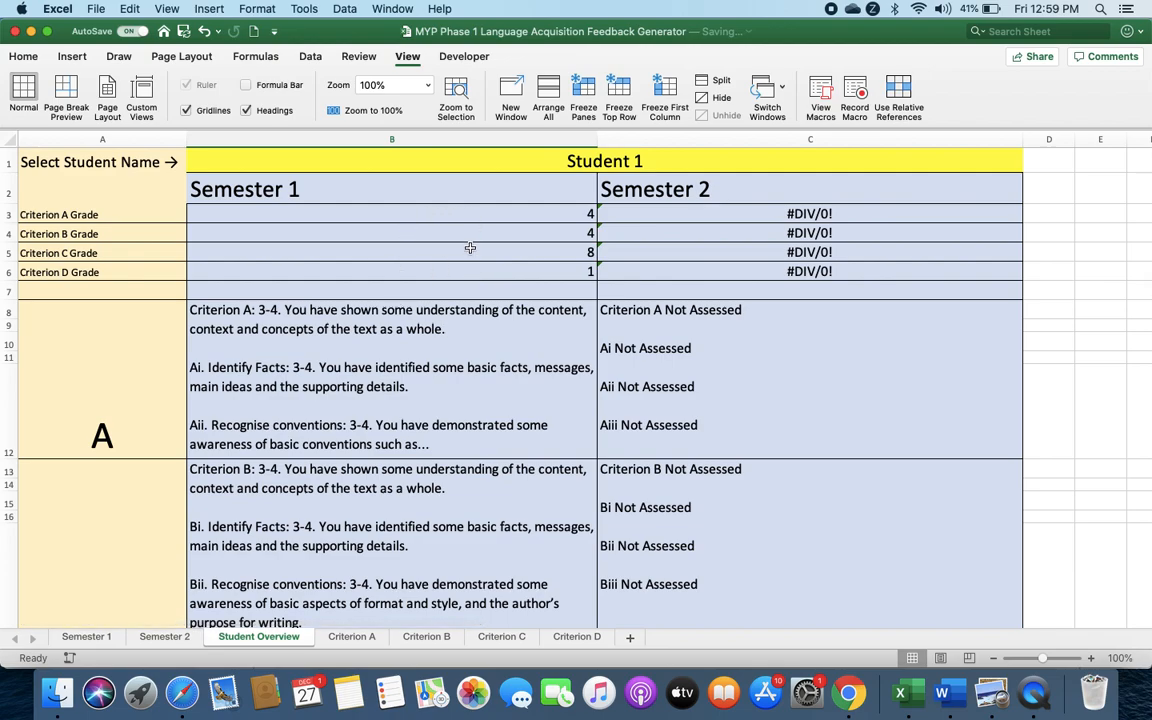
# Look over the Criterion C and D marks and comments on the Semester 1 sheet, and return to the Student Overview sheet
pyautogui.click(80, 638)
pyautogui.click(327, 501)
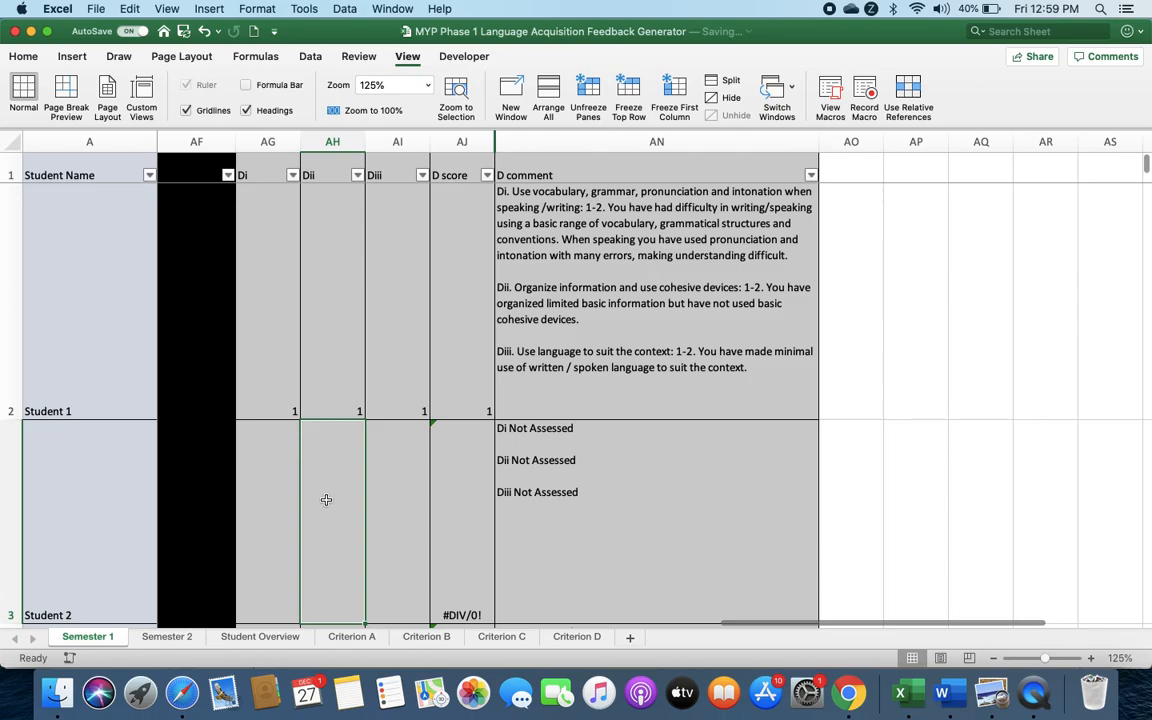
pyautogui.hscroll(-3, 160, 510)
pyautogui.scroll(-5, 160, 510)
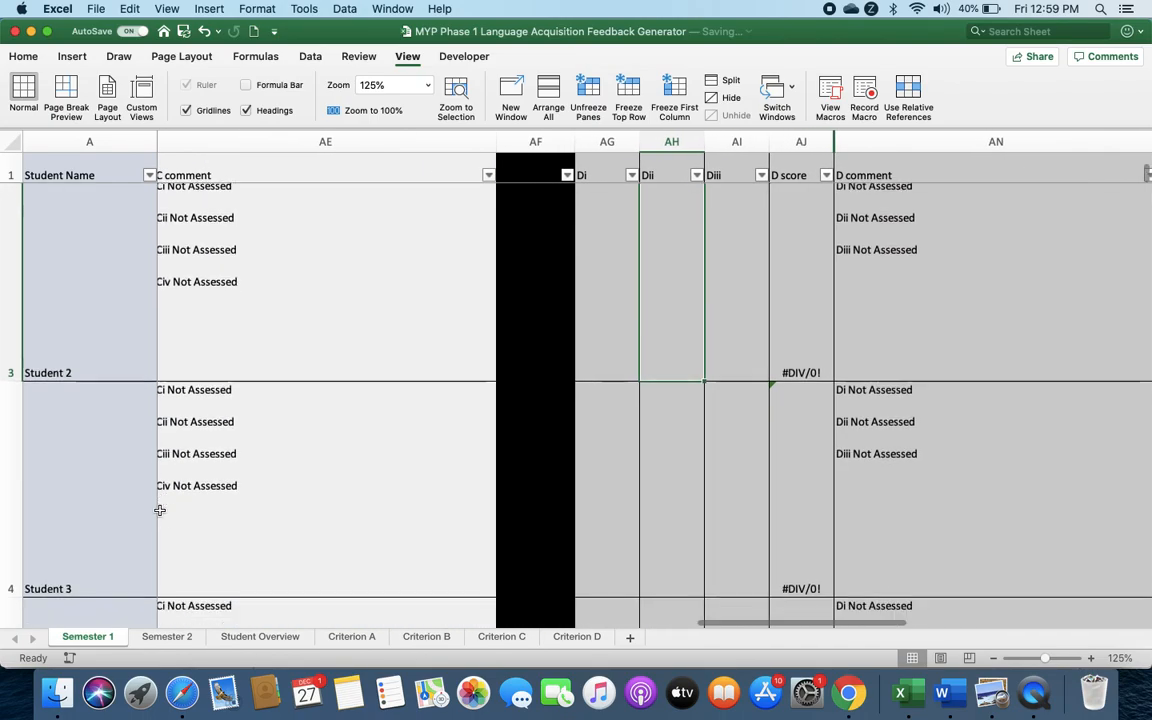
pyautogui.scroll(5, 160, 510)
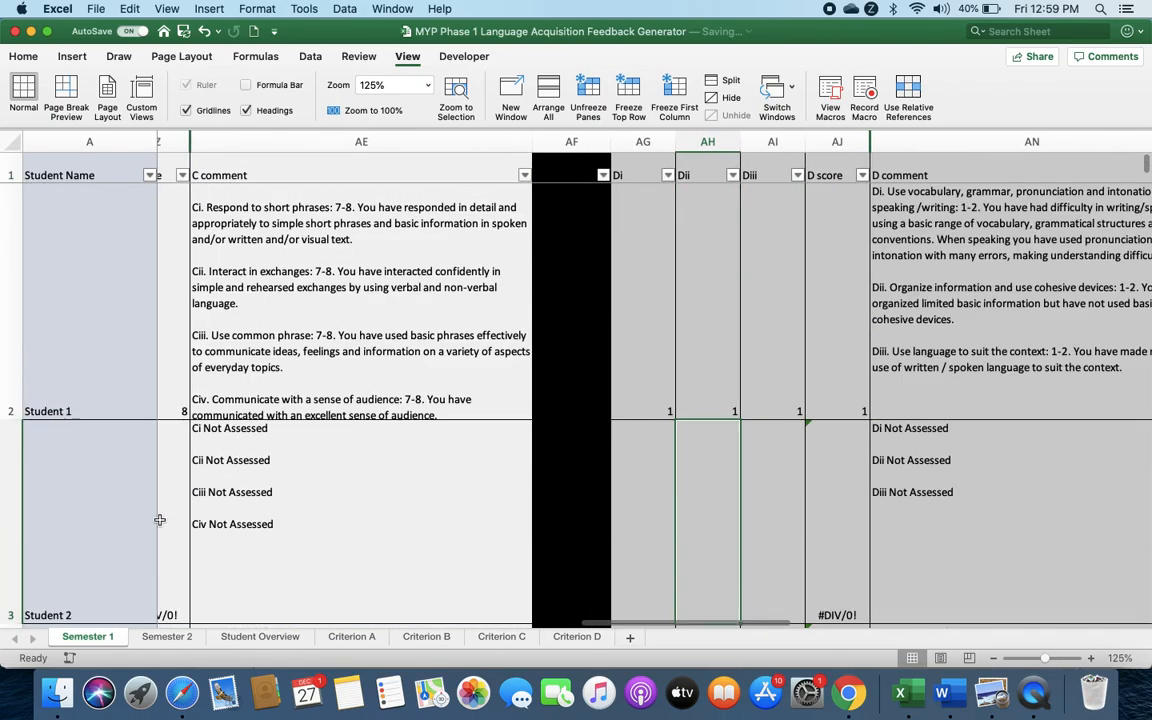
pyautogui.click(236, 636)
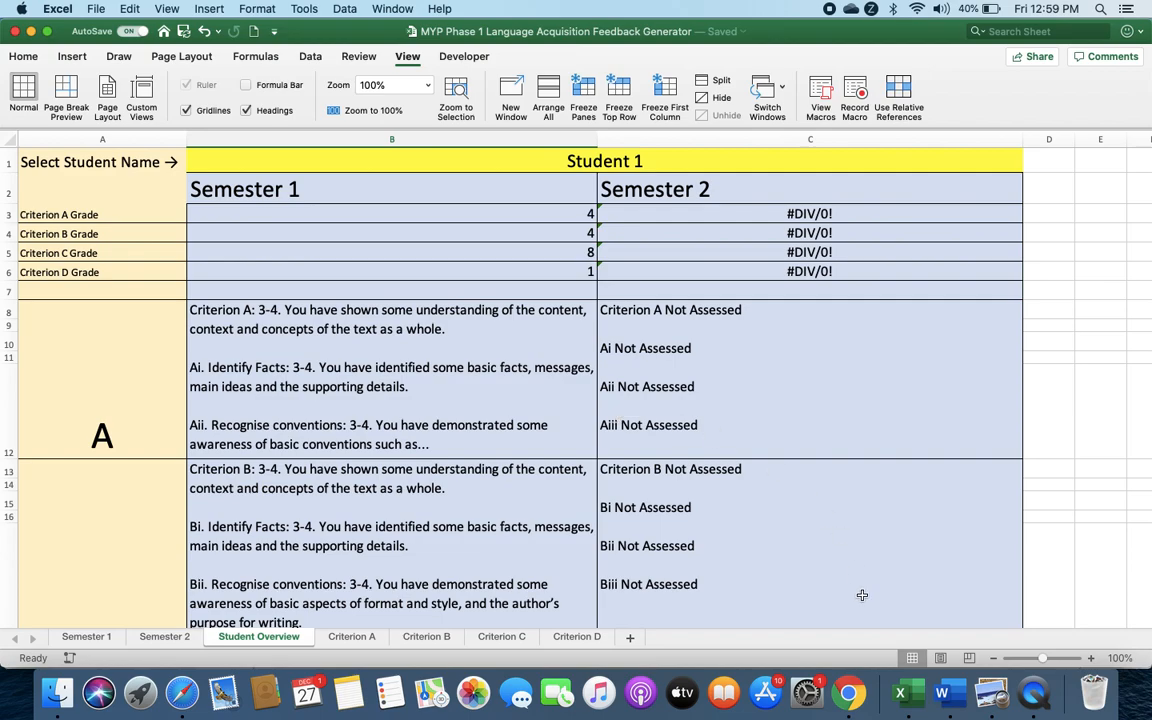
pyautogui.rightClick(1034, 701)
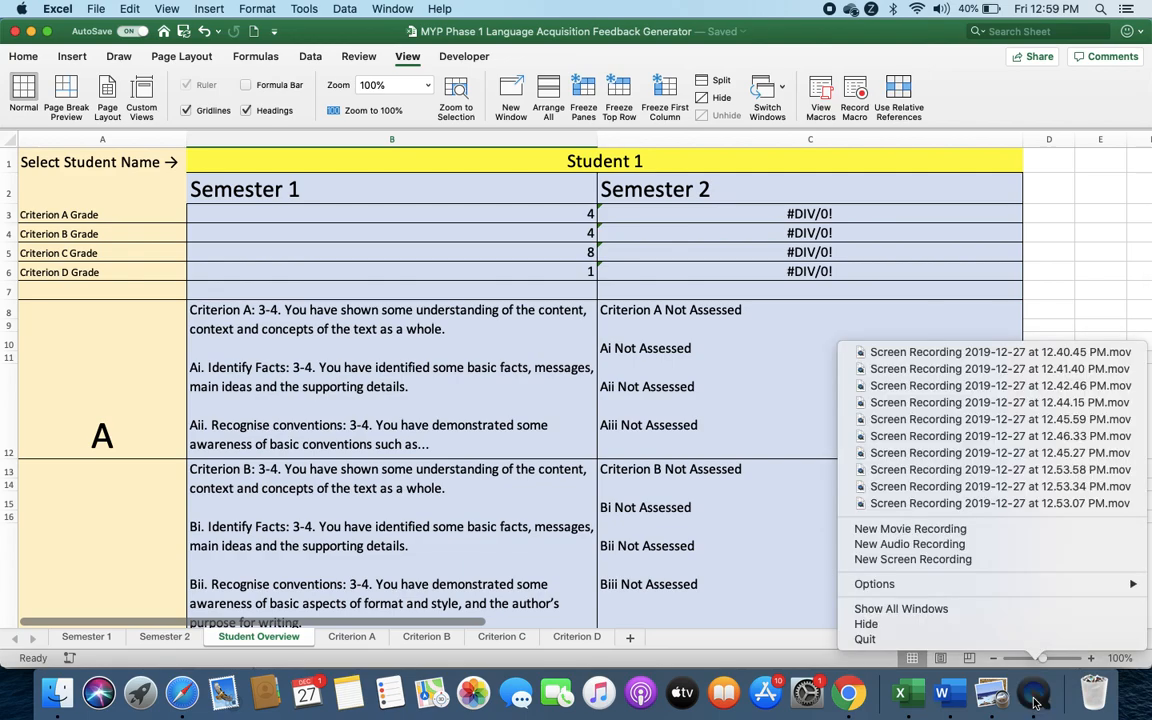